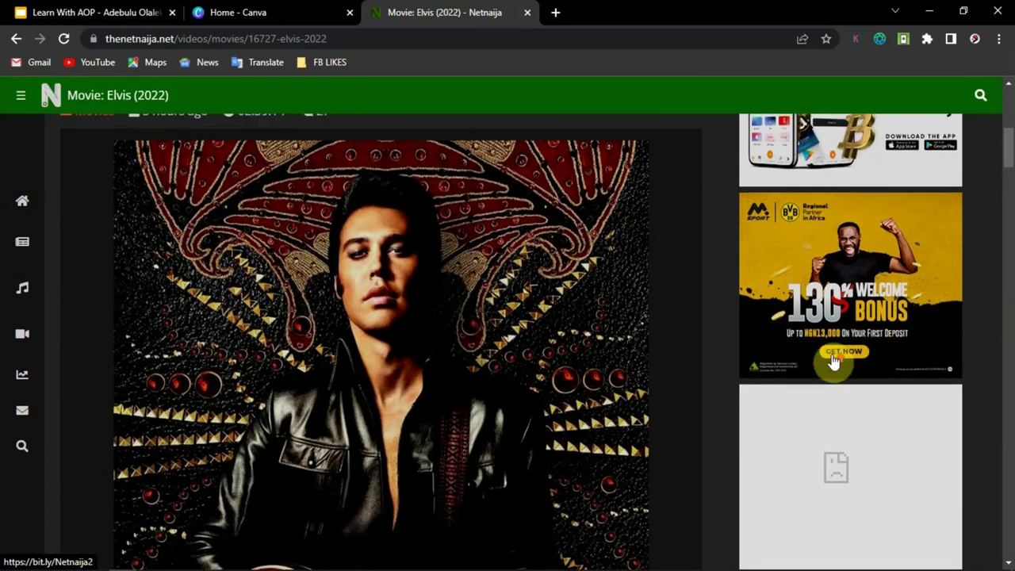
View the banner ads heading the Netnaija movie page, then switch to the Canva home page and dismiss the privacy policy notice.
{"action": "scroll", "coordinate": [593, 357], "scroll_direction": "up", "scroll_amount": 8}
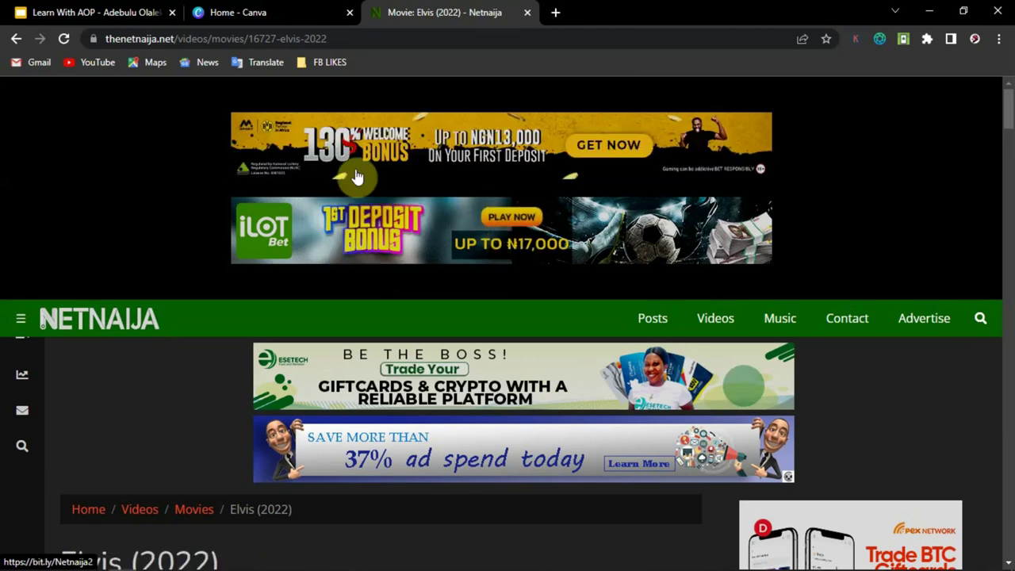
{"action": "left_click", "coordinate": [310, 8]}
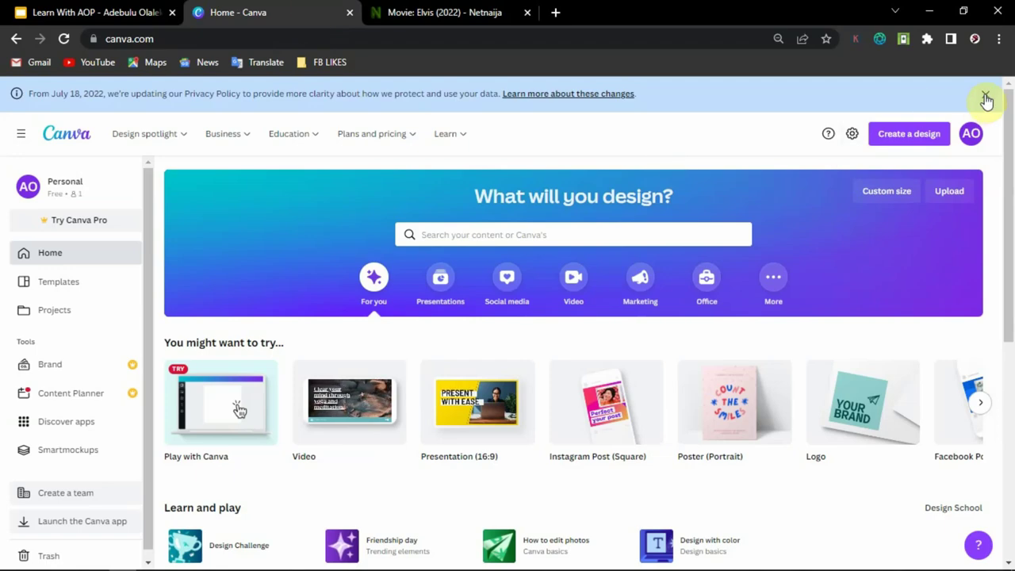
{"action": "left_click", "coordinate": [982, 99]}
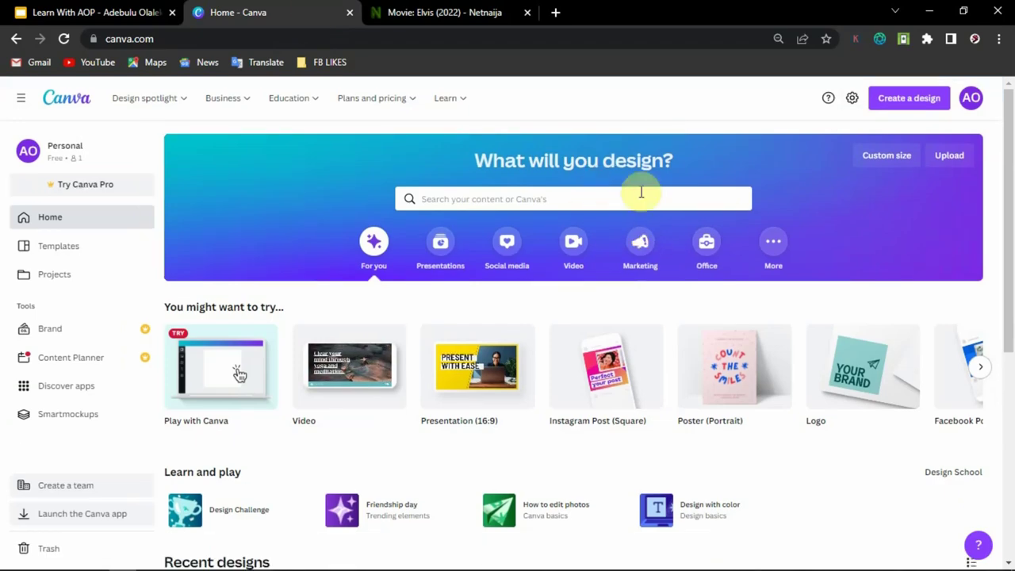
Examine the animated leaderboard banners on the Netnaija page as examples and return to the Canva home page.
{"action": "left_click", "coordinate": [482, 15]}
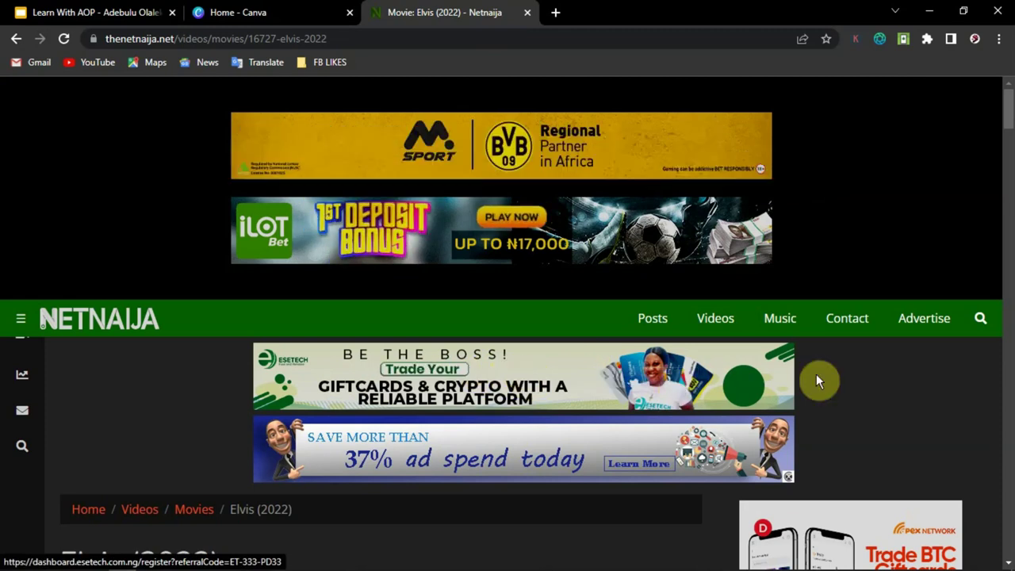
{"action": "left_click", "coordinate": [238, 12]}
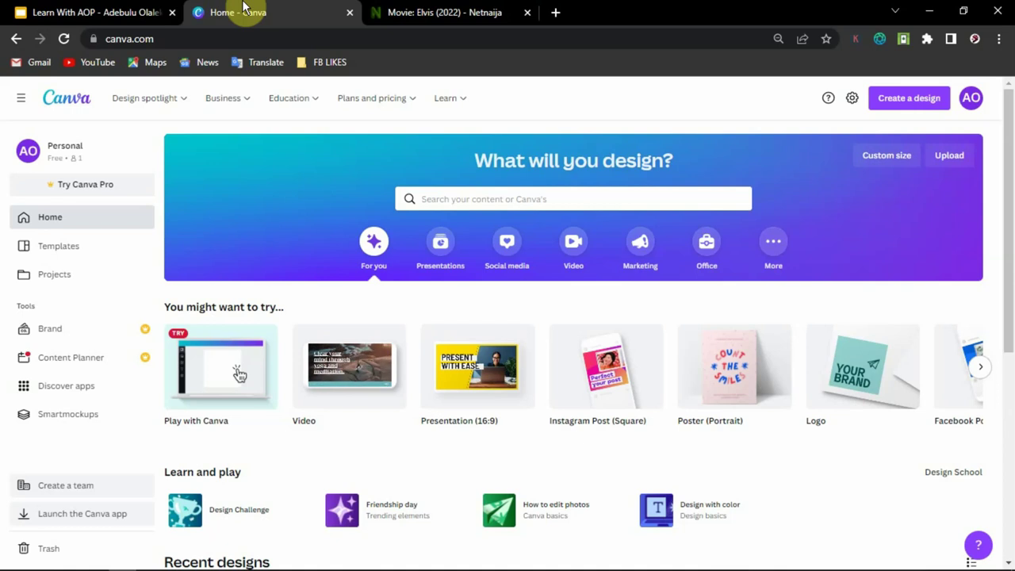
{"action": "left_click", "coordinate": [446, 11]}
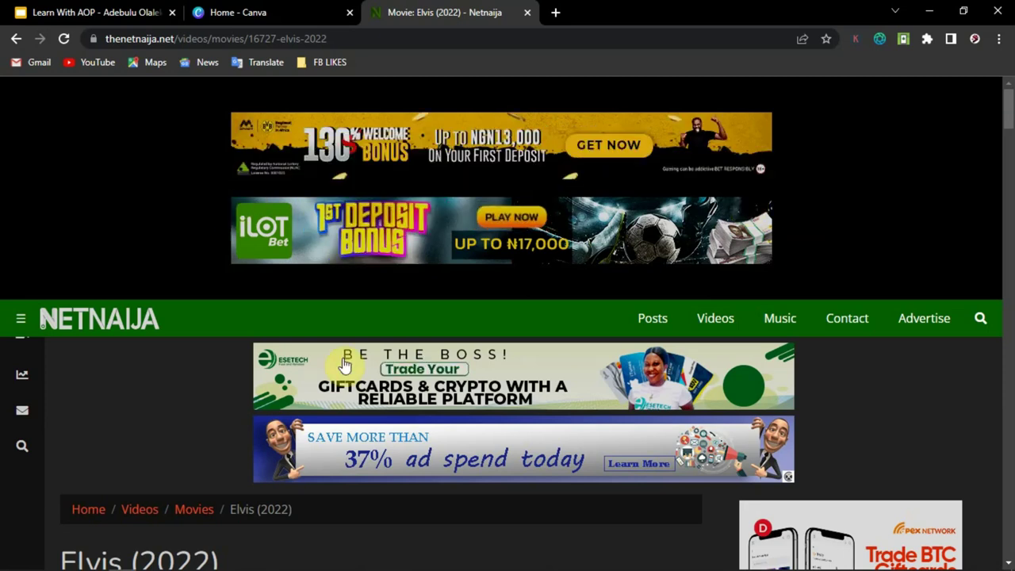
{"action": "left_click", "coordinate": [253, 11]}
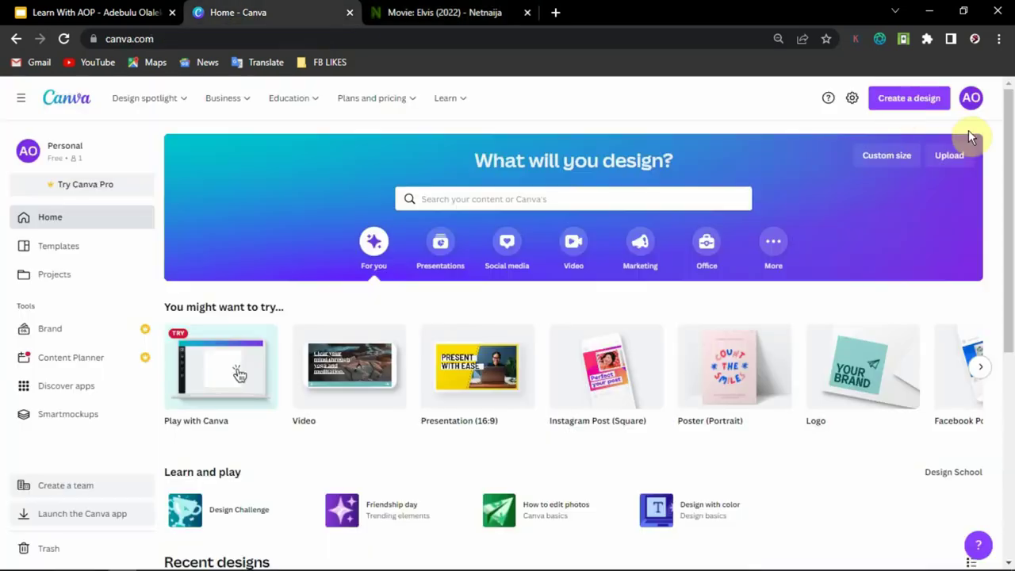
Create a new custom-size design of 729 × 90 px and dismiss the share and download tip.
{"action": "left_click", "coordinate": [906, 102]}
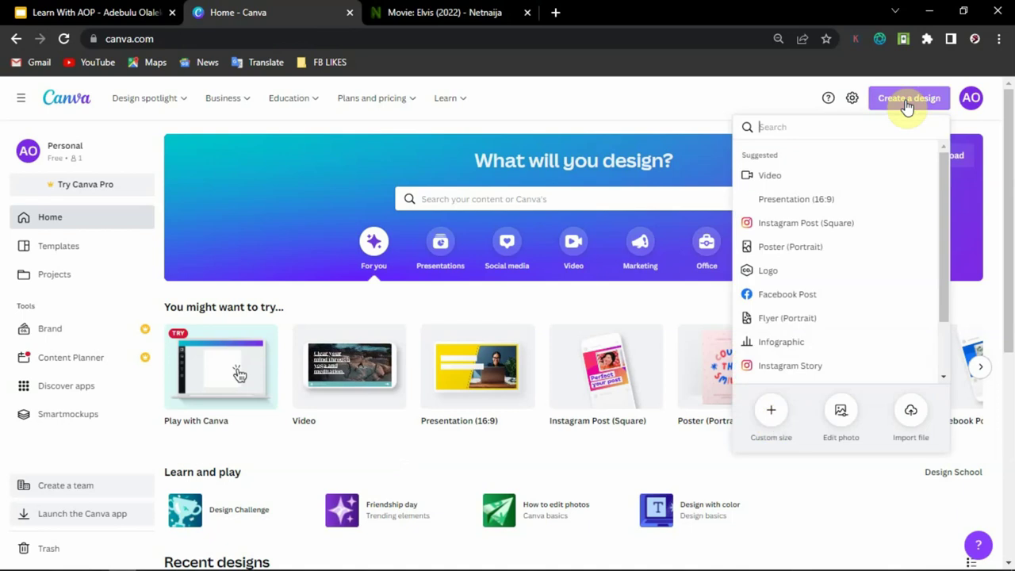
{"action": "left_click", "coordinate": [775, 422]}
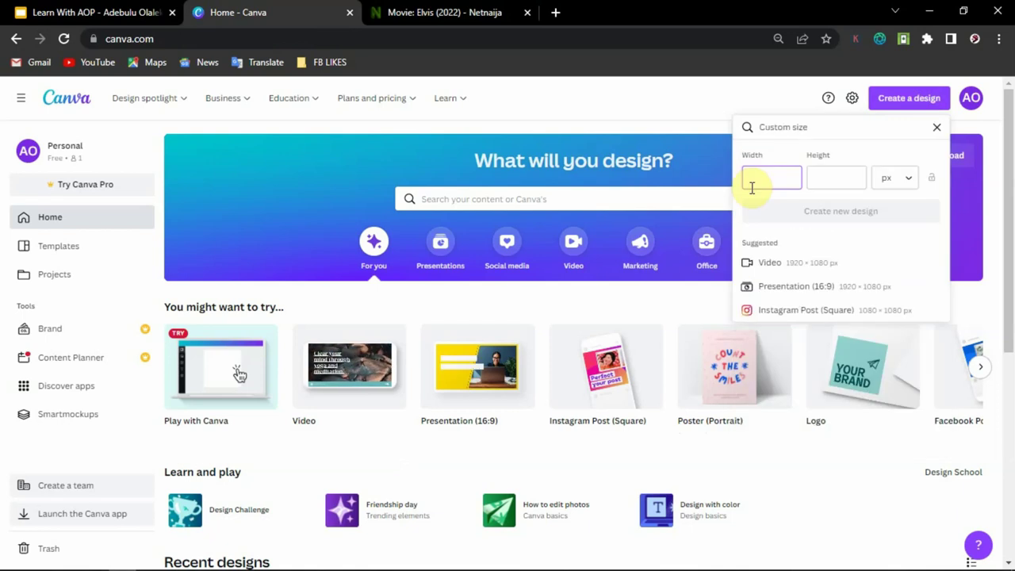
{"action": "type", "text": "90"}
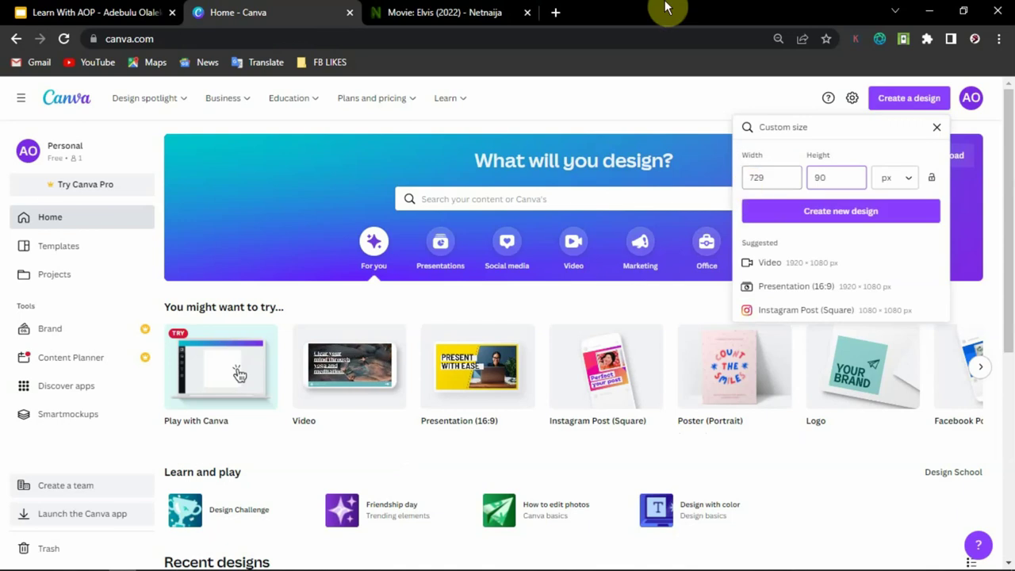
{"action": "left_click", "coordinate": [499, 12]}
{"action": "left_click", "coordinate": [237, 12]}
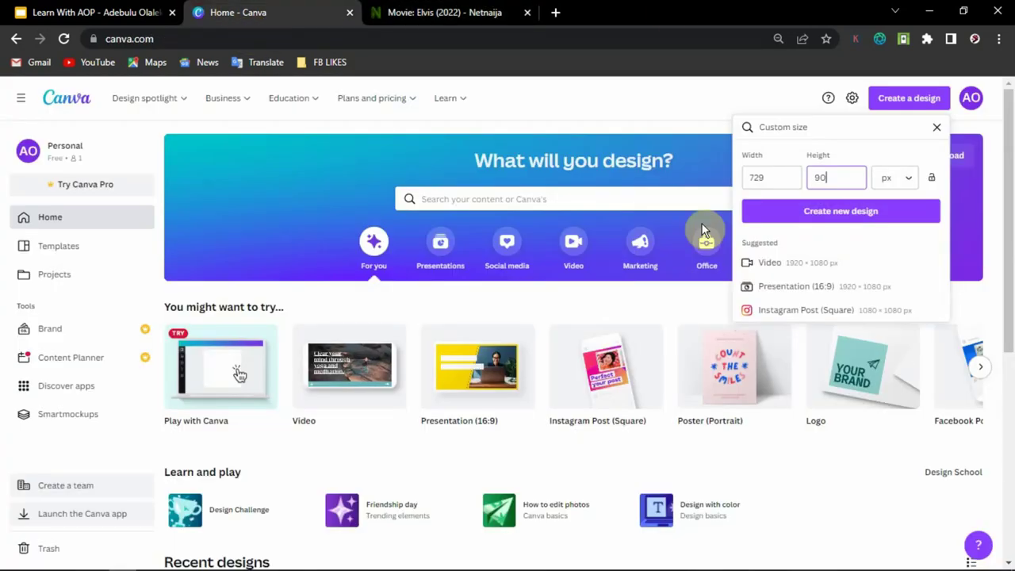
{"action": "left_click", "coordinate": [869, 212]}
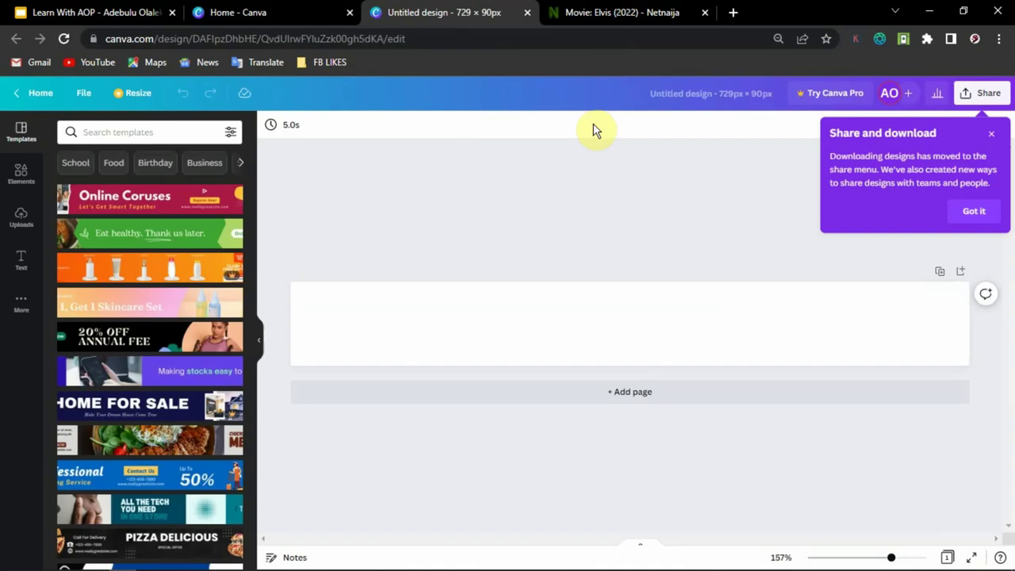
{"action": "left_click", "coordinate": [986, 139]}
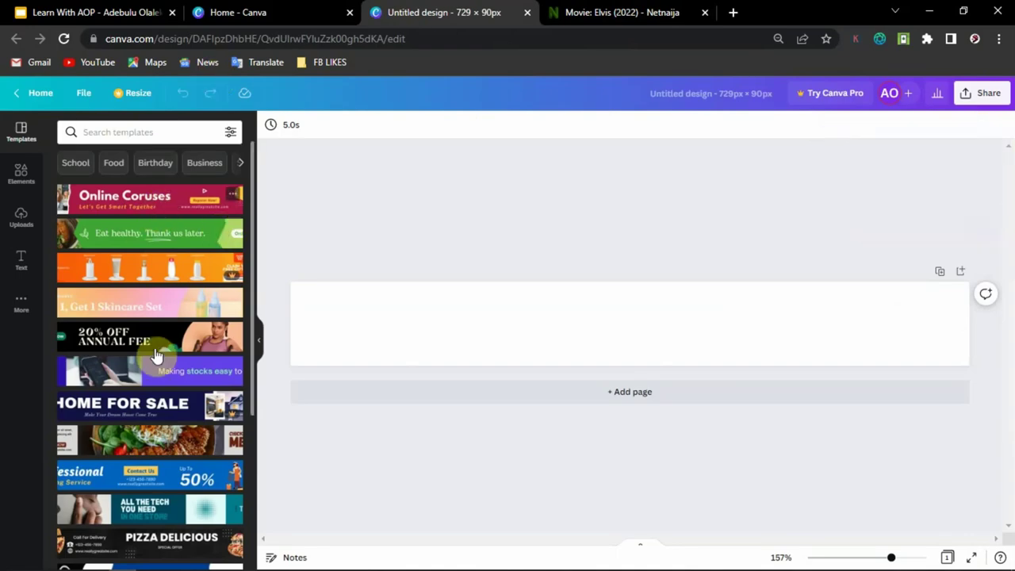
Fill the blank banner's background with the blue-violet default color.
{"action": "left_click", "coordinate": [421, 317]}
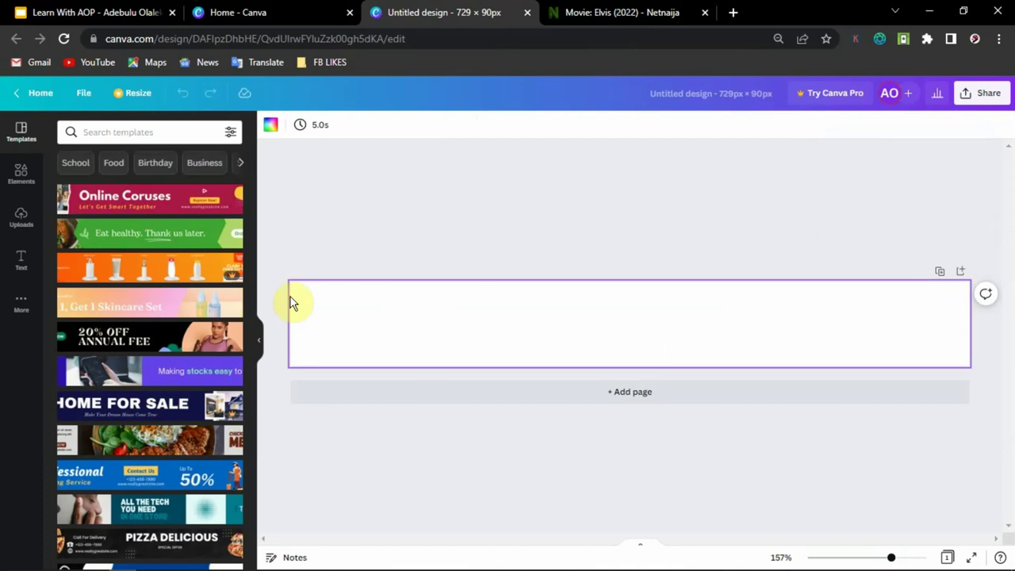
{"action": "left_click", "coordinate": [272, 123]}
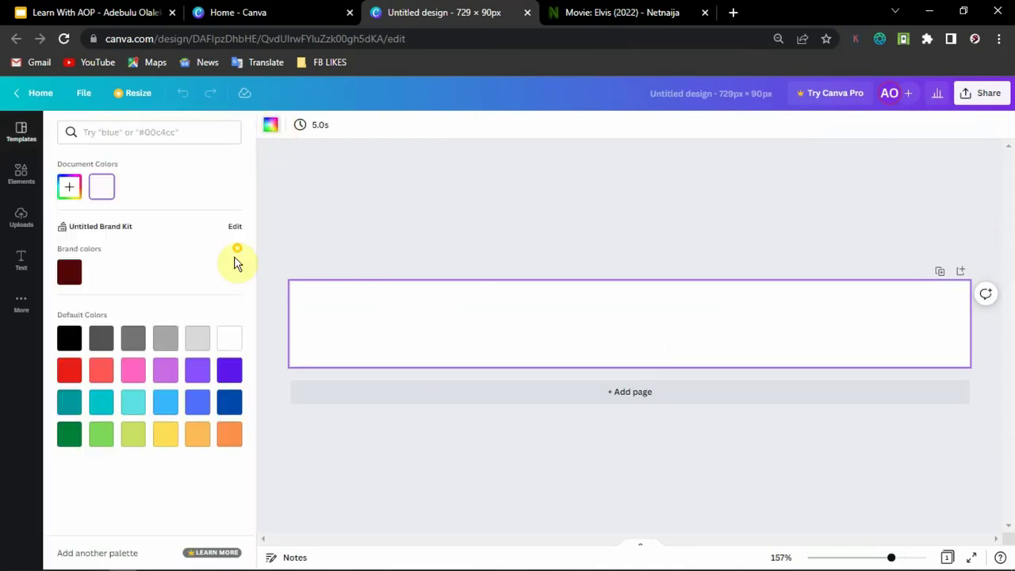
{"action": "left_click", "coordinate": [229, 370]}
{"action": "left_click", "coordinate": [480, 191]}
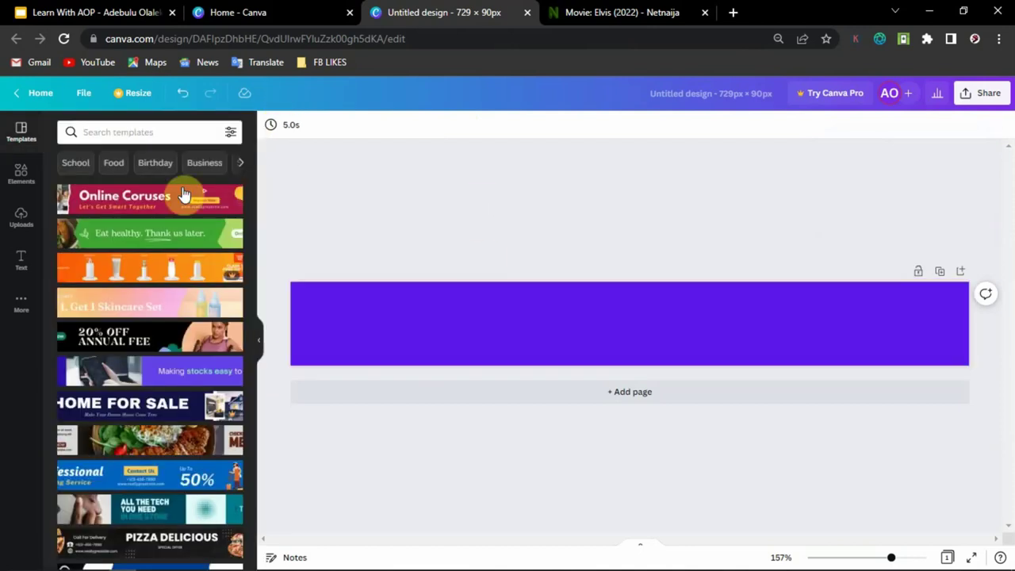
Browse the font combinations and add the 'hugs + kisses' one to the center of the banner.
{"action": "left_click", "coordinate": [22, 261]}
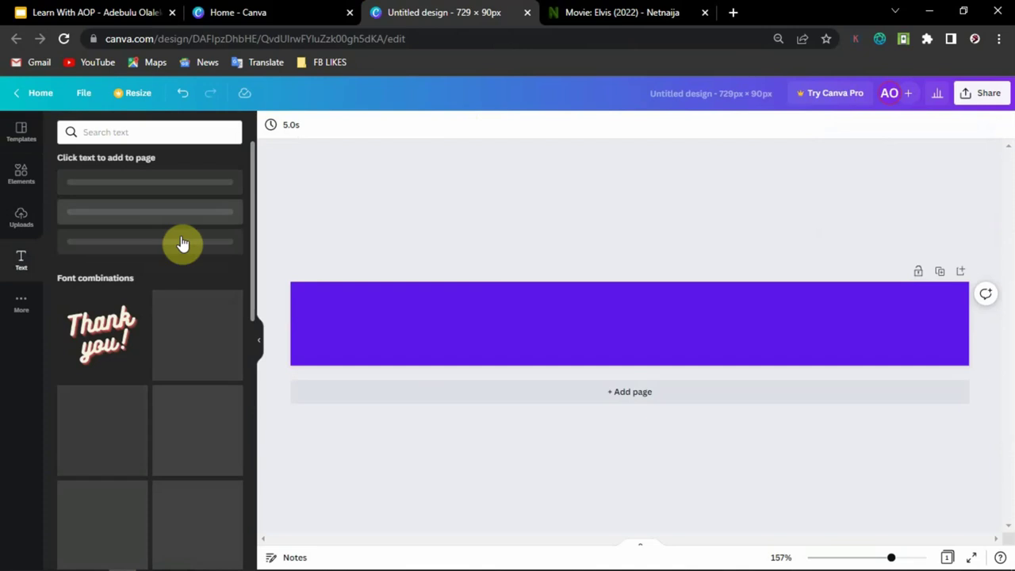
{"action": "scroll", "coordinate": [166, 328], "scroll_direction": "down", "scroll_amount": 4}
{"action": "scroll", "coordinate": [188, 321], "scroll_direction": "down", "scroll_amount": 10}
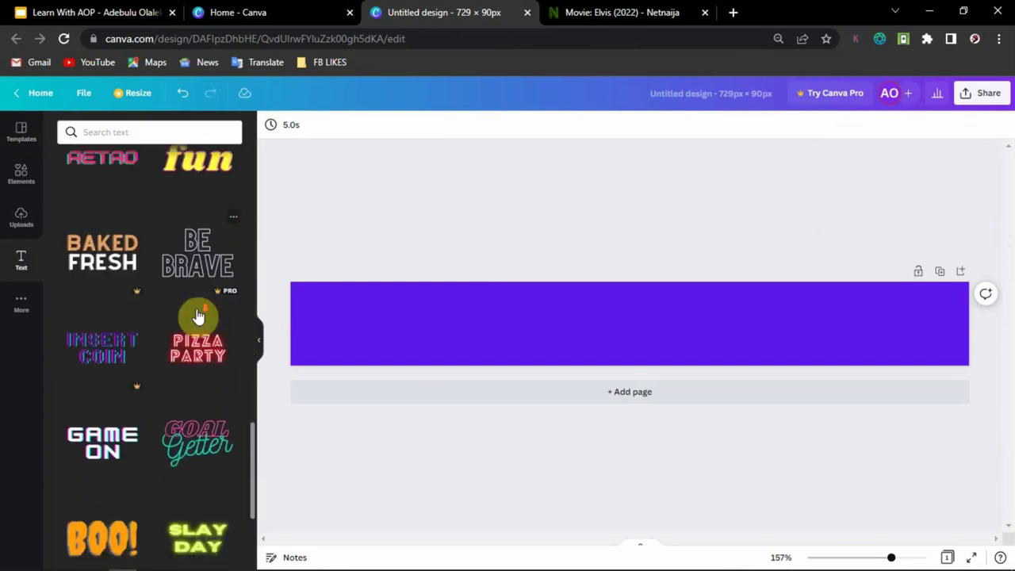
{"action": "scroll", "coordinate": [198, 316], "scroll_direction": "down", "scroll_amount": 6}
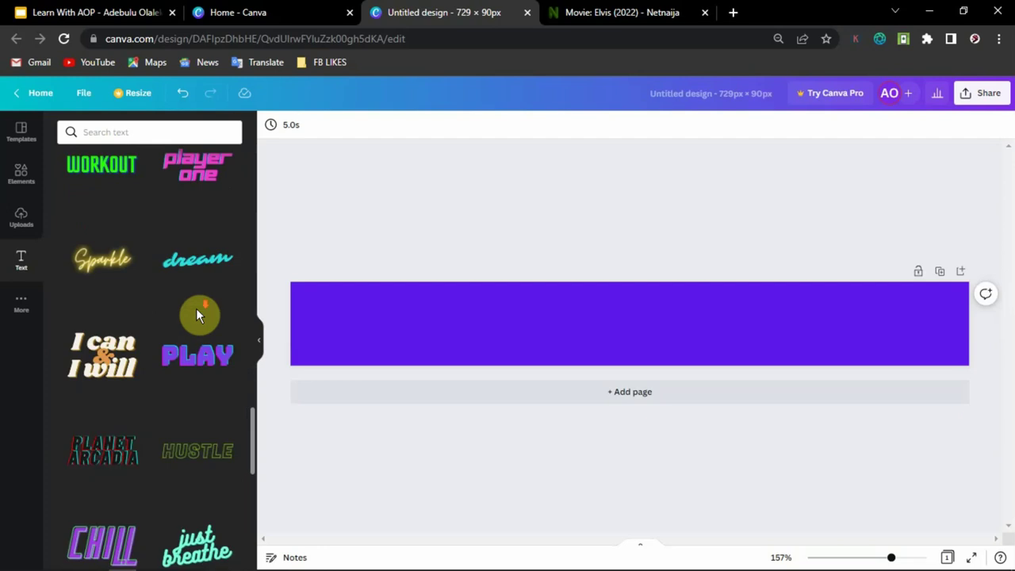
{"action": "scroll", "coordinate": [197, 315], "scroll_direction": "down", "scroll_amount": 10}
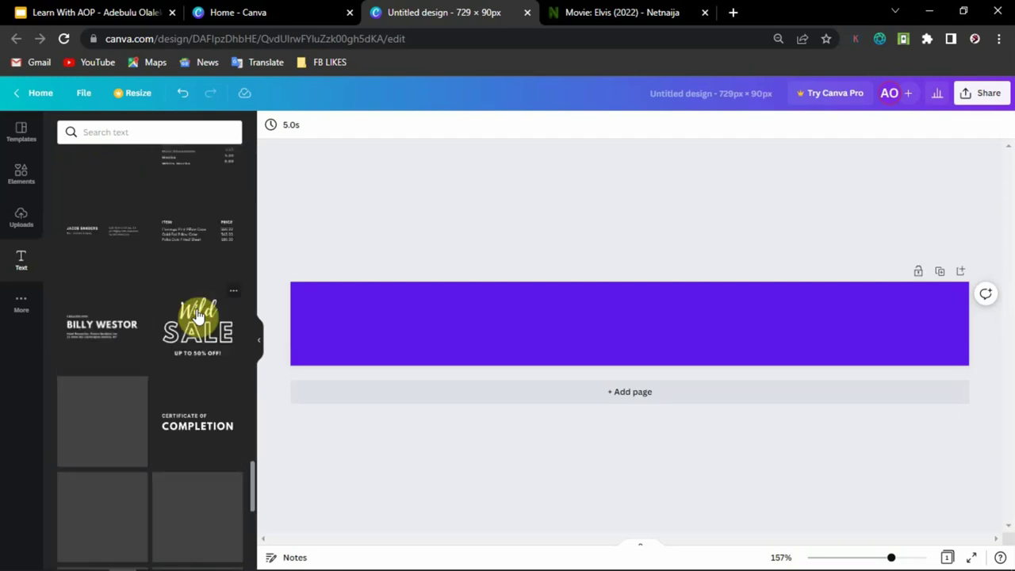
{"action": "scroll", "coordinate": [197, 313], "scroll_direction": "down", "scroll_amount": 6}
{"action": "left_click_drag", "start_coordinate": [103, 281], "coordinate": [627, 363]}
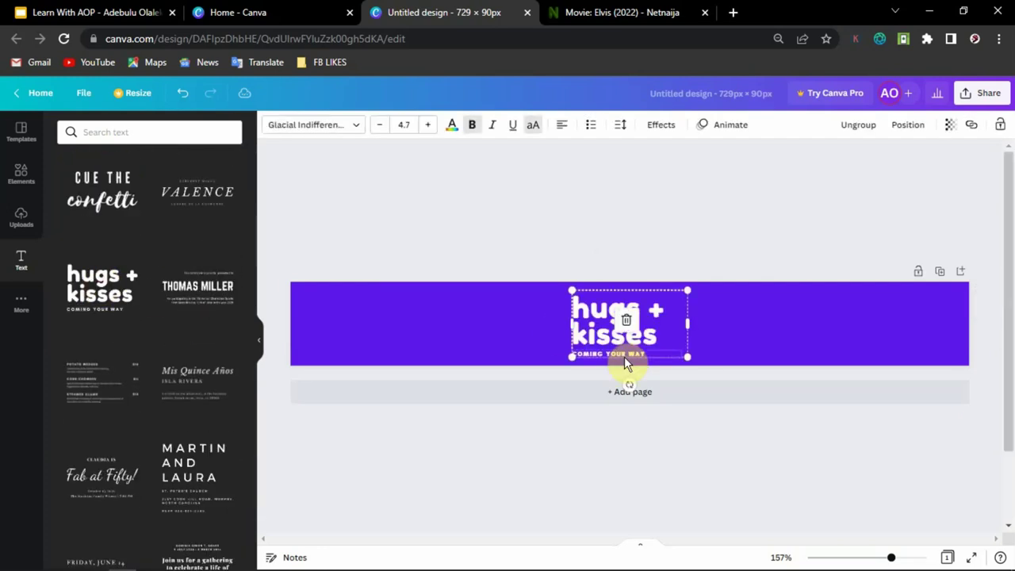
Turn the added text into a one-line heading 'Create GIF Images' at size 28.1 in the left part of the banner.
{"action": "key", "text": "ctrl+z"}
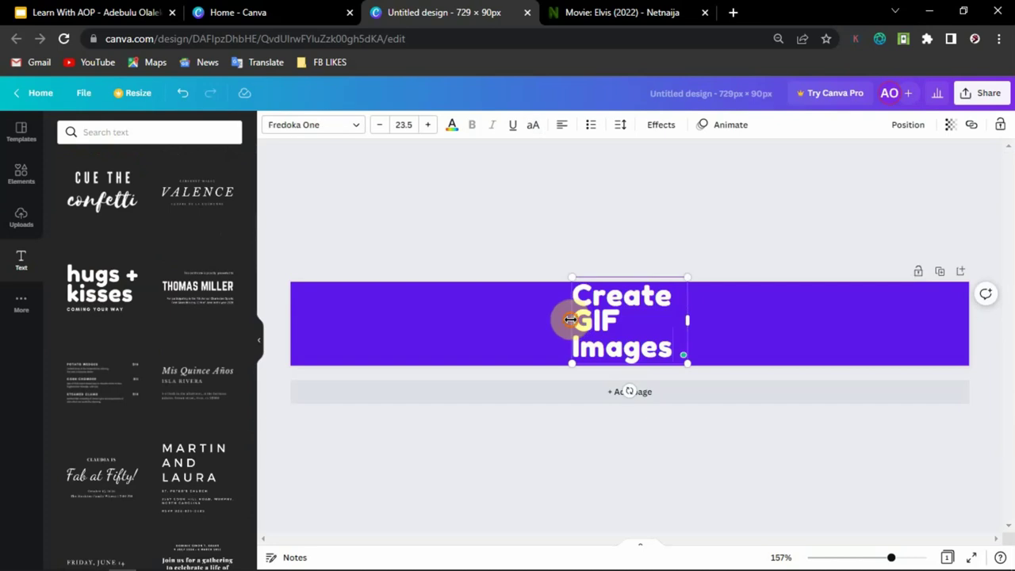
{"action": "key", "text": "ctrl+z"}
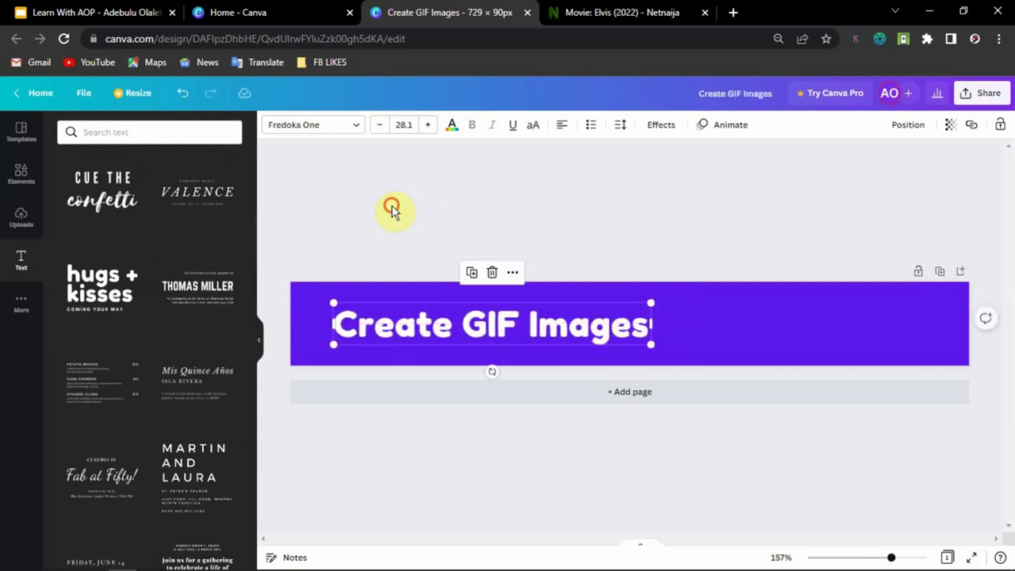
{"action": "key", "text": "Escape"}
Add the stock photo of the couple in green and rust suits to the banner, right of the heading.
{"action": "left_click", "coordinate": [21, 303]}
{"action": "left_click", "coordinate": [77, 215]}
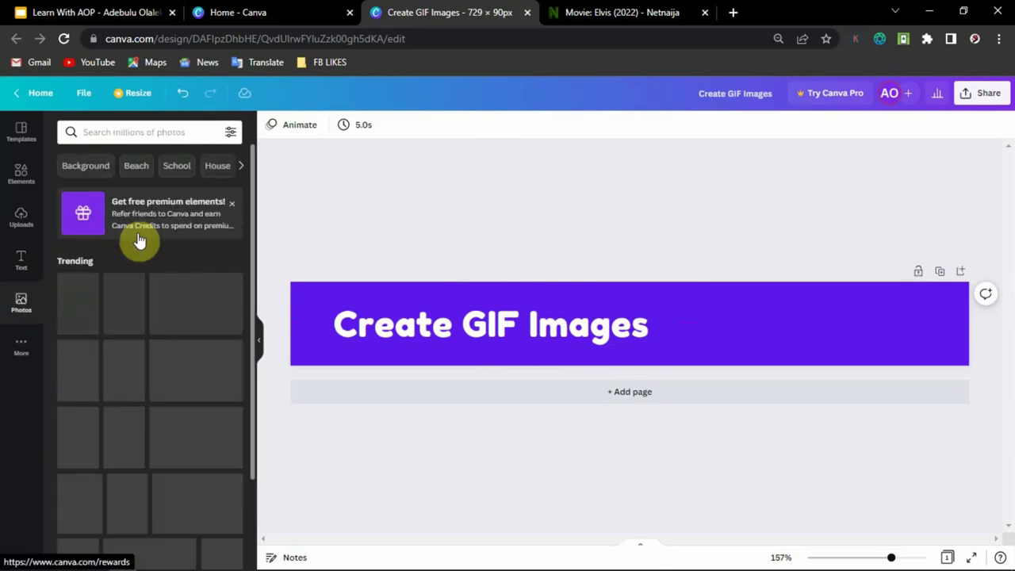
{"action": "scroll", "coordinate": [210, 372], "scroll_direction": "down", "scroll_amount": 2}
{"action": "scroll", "coordinate": [207, 376], "scroll_direction": "down", "scroll_amount": 5}
{"action": "left_click_drag", "start_coordinate": [101, 331], "coordinate": [770, 363]}
Add a dark green rounded rectangle as a wide button right of the photo, moving the photo closer to the heading.
{"action": "left_click", "coordinate": [14, 166]}
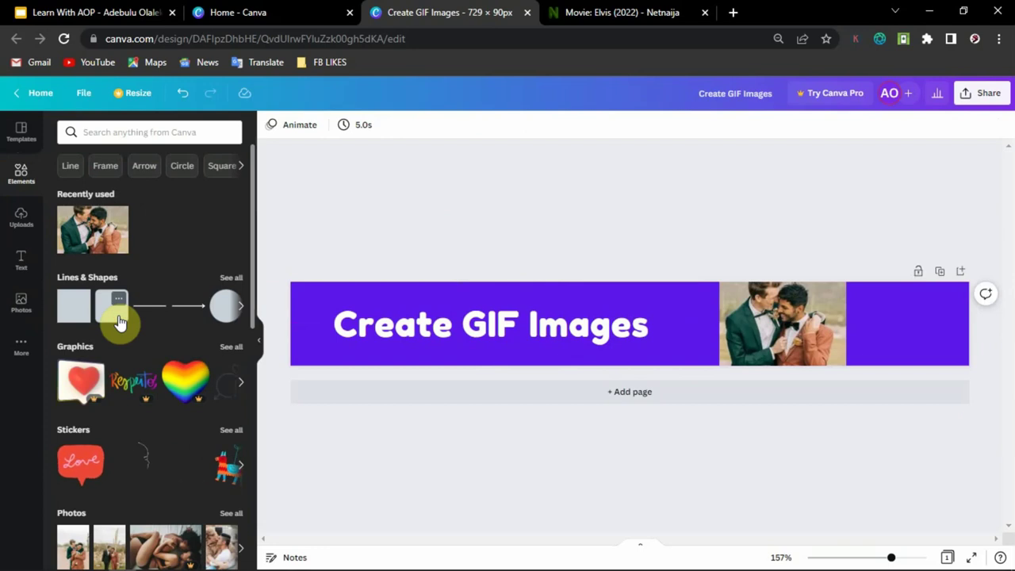
{"action": "left_click_drag", "start_coordinate": [119, 321], "coordinate": [628, 325]}
{"action": "left_click", "coordinate": [626, 321]}
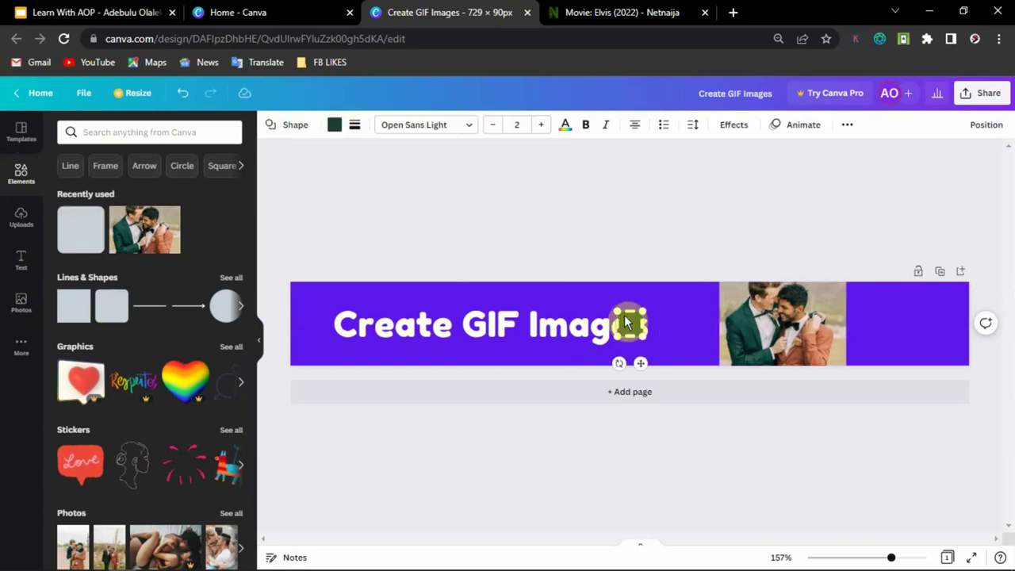
Duplicate the heading, change the copy to 'Click Here', and fit it over the green button at size 18.7.
{"action": "left_click", "coordinate": [428, 332]}
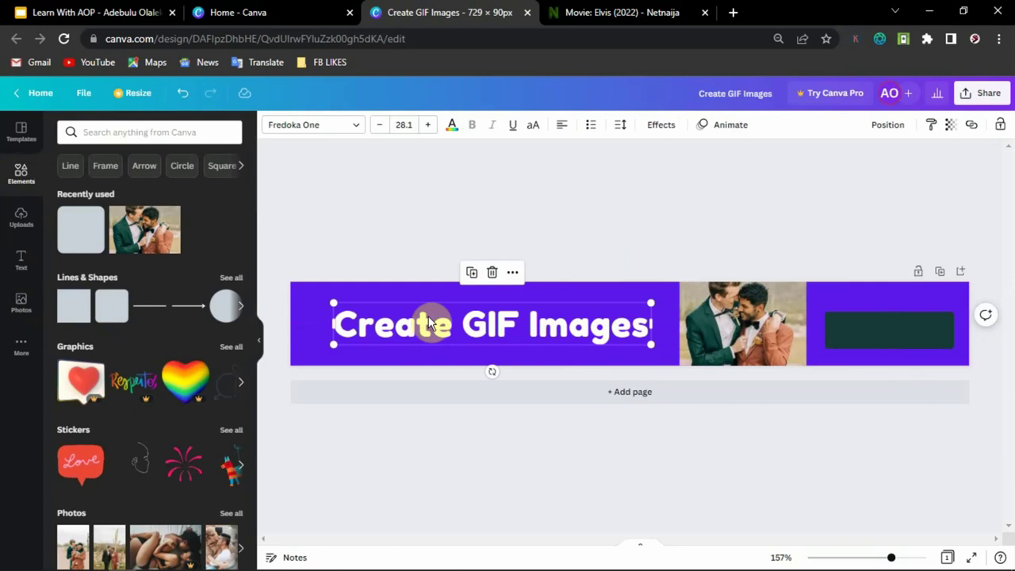
{"action": "key", "text": "ctrl+d"}
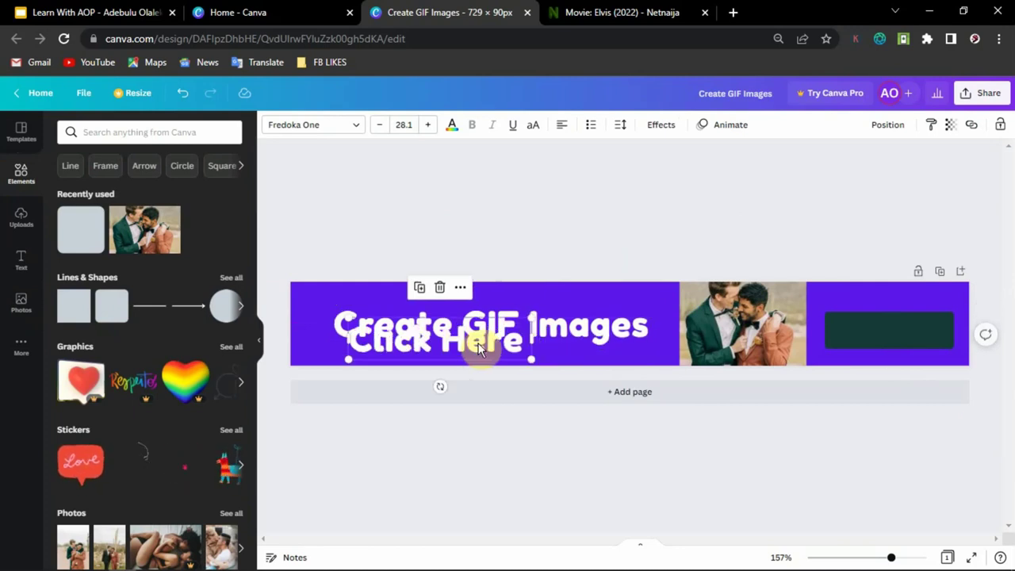
{"action": "left_click_drag", "start_coordinate": [476, 345], "coordinate": [915, 346]}
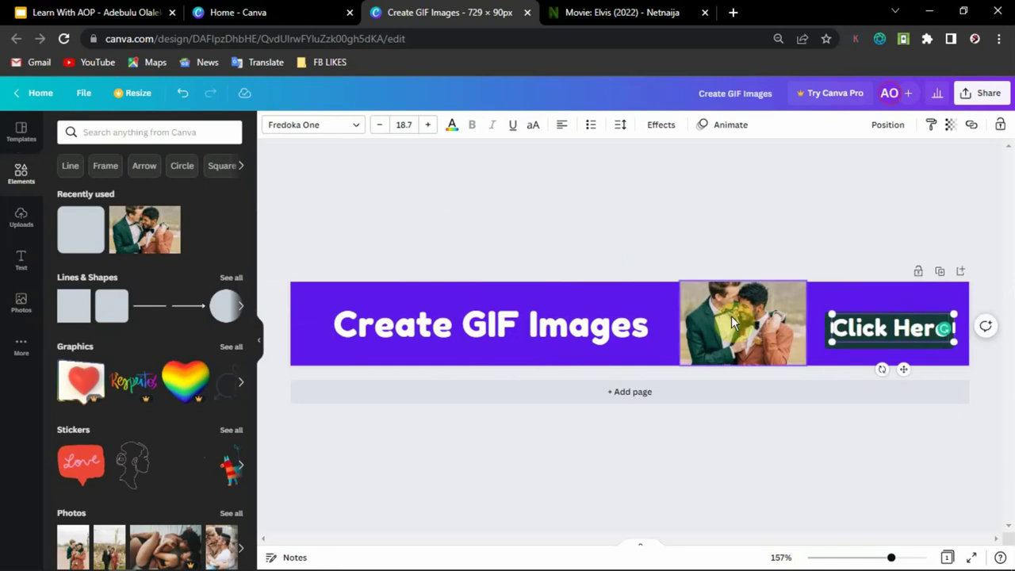
{"action": "left_click", "coordinate": [861, 229]}
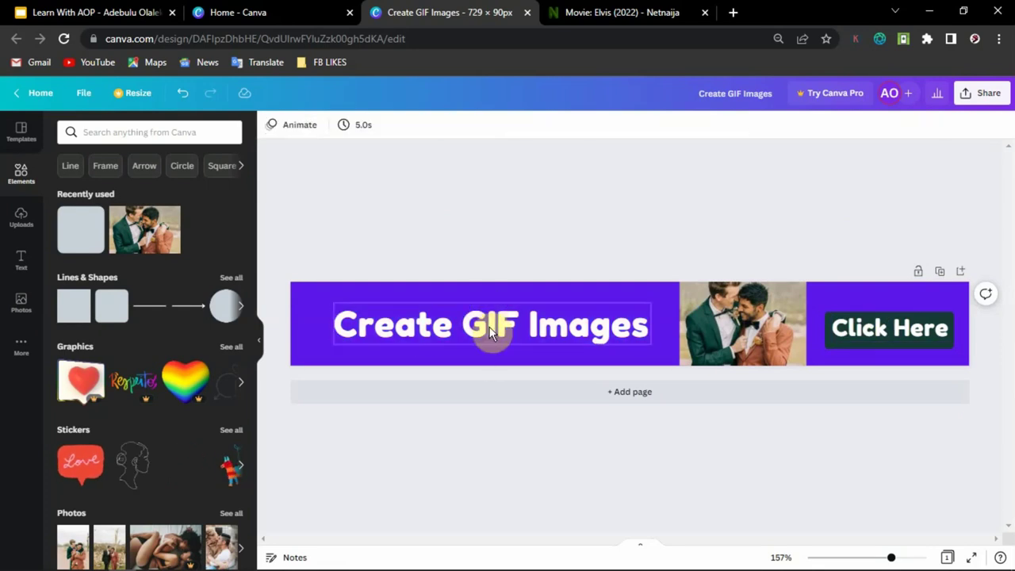
Apply the Shift text animation to the 'Create GIF Images' heading.
{"action": "left_click", "coordinate": [491, 331]}
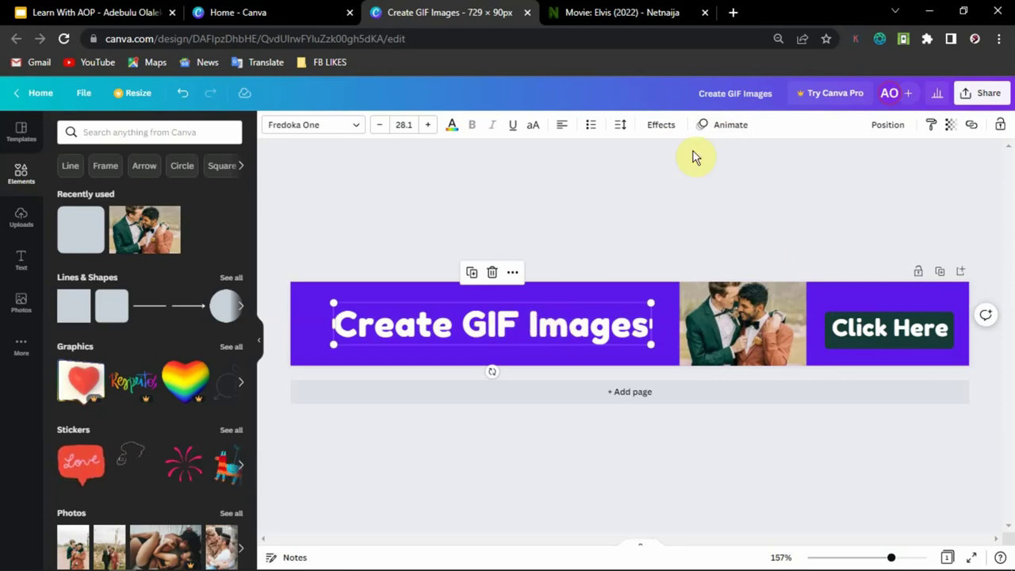
{"action": "left_click", "coordinate": [735, 127]}
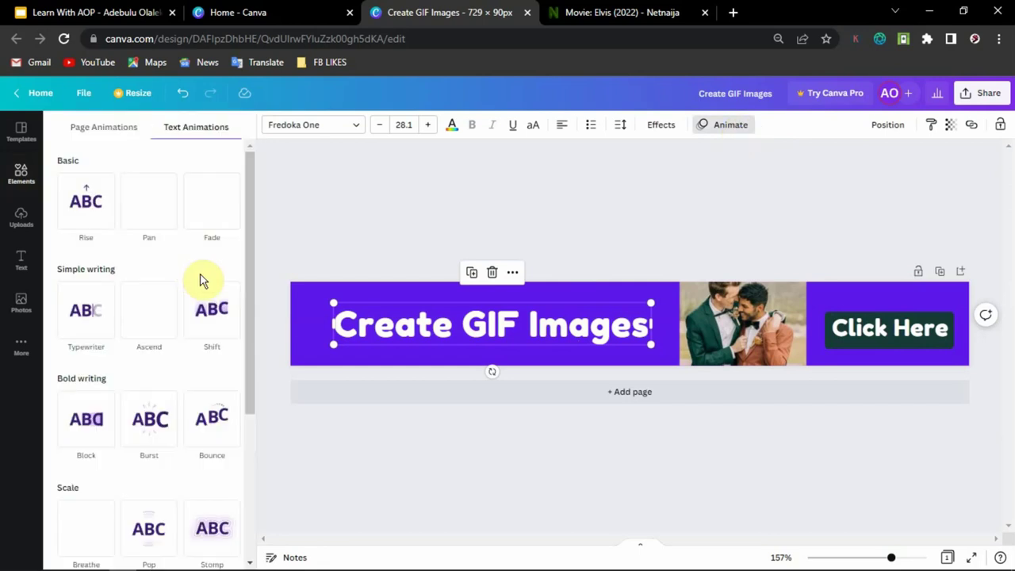
{"action": "left_click", "coordinate": [212, 315]}
{"action": "left_click", "coordinate": [724, 219]}
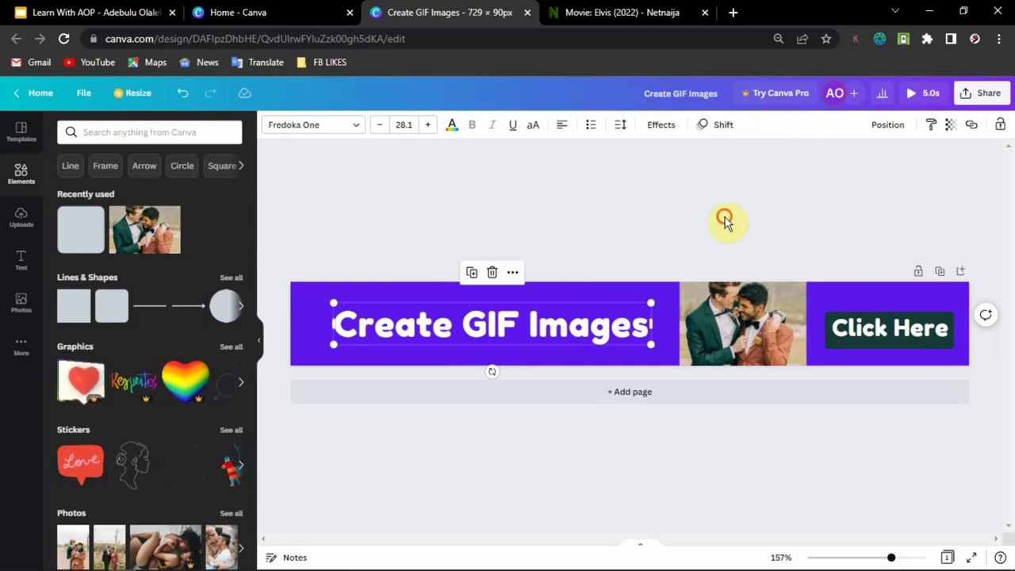
Animate the 'Click Here' text on the green button.
{"action": "left_click", "coordinate": [895, 328]}
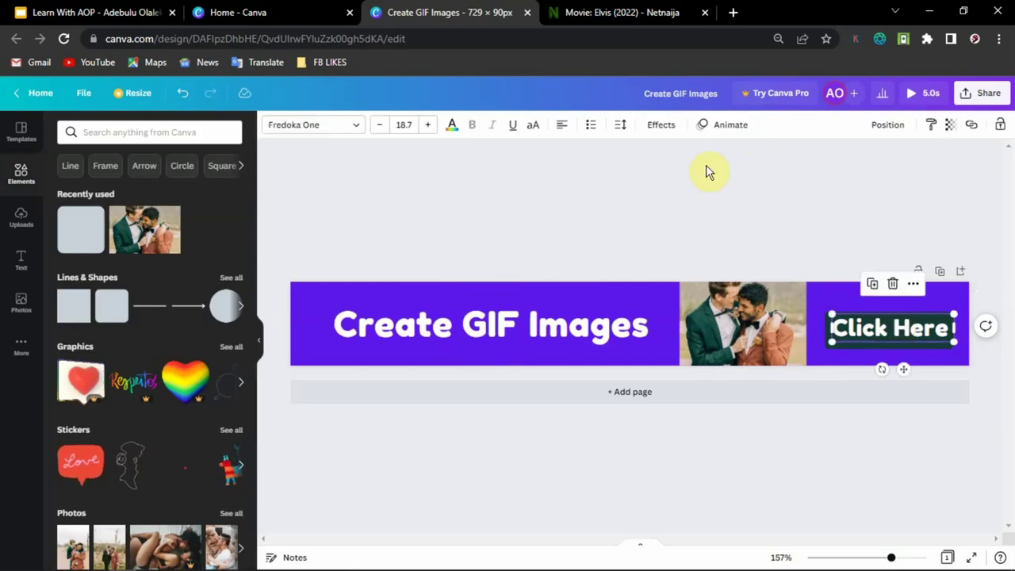
{"action": "left_click", "coordinate": [712, 133]}
{"action": "left_click", "coordinate": [479, 366]}
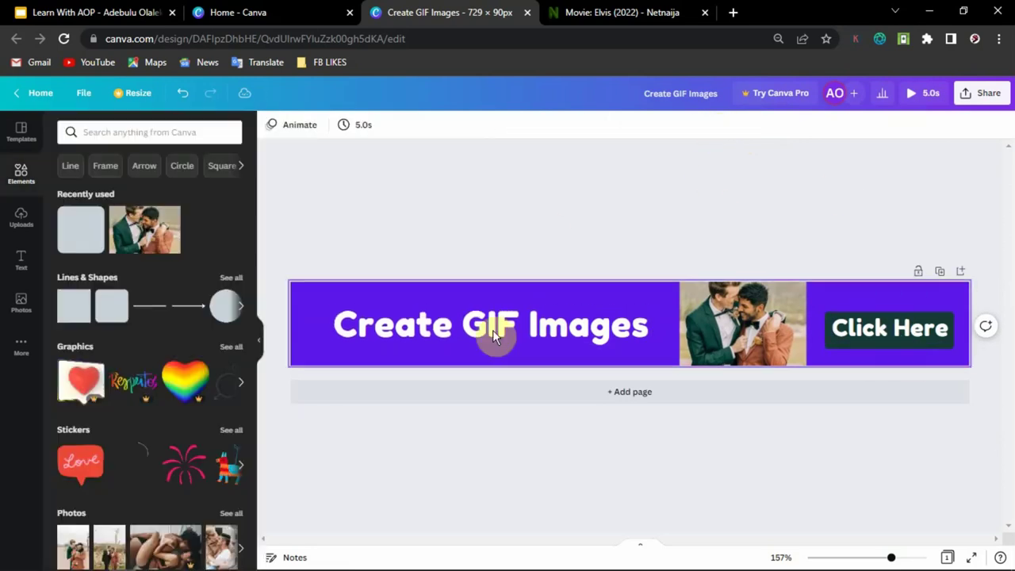
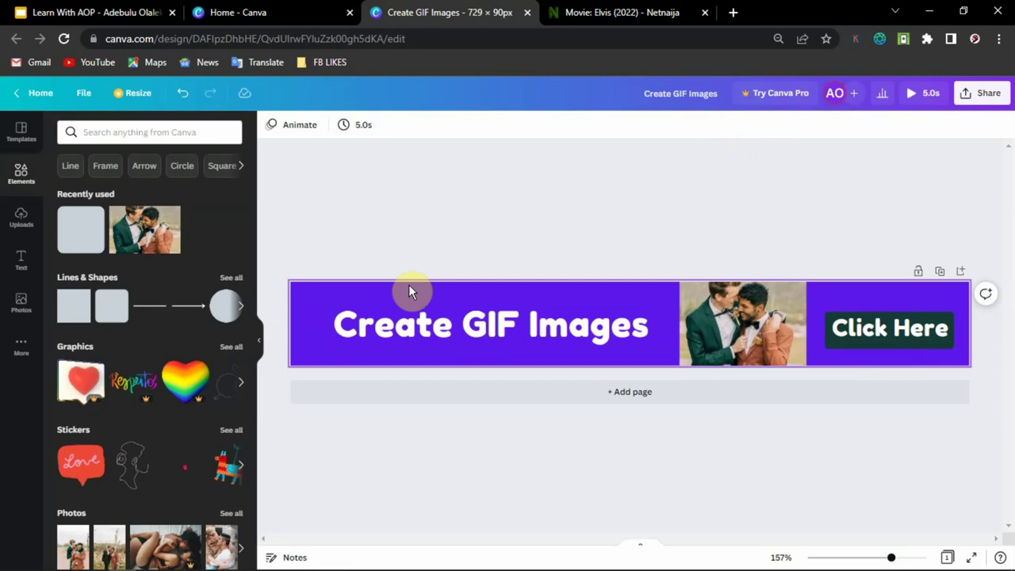
Look at the banner ads on the Netnaija page for comparison, and return to the Canva design.
{"action": "left_click", "coordinate": [577, 8]}
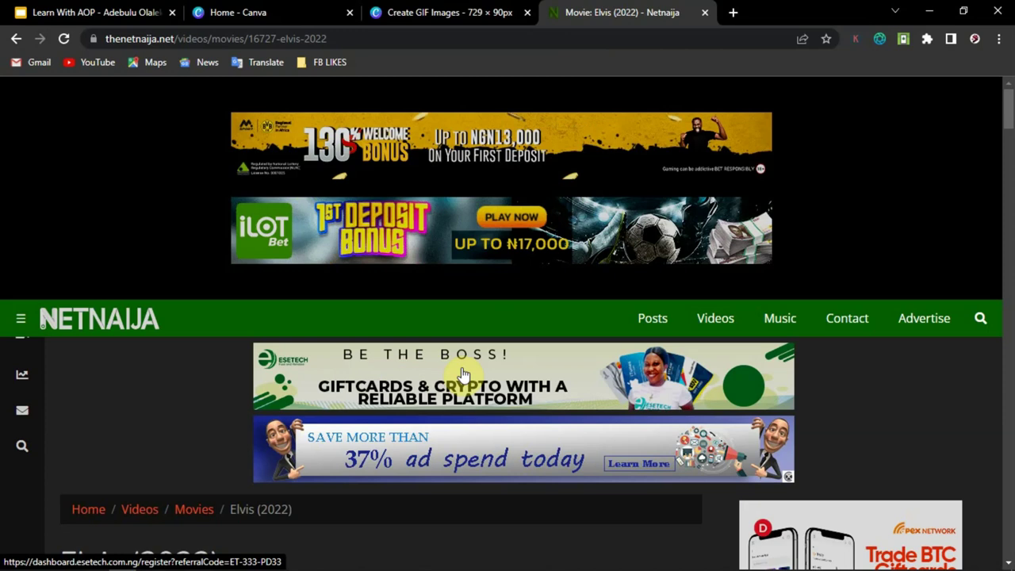
{"action": "left_click", "coordinate": [393, 8]}
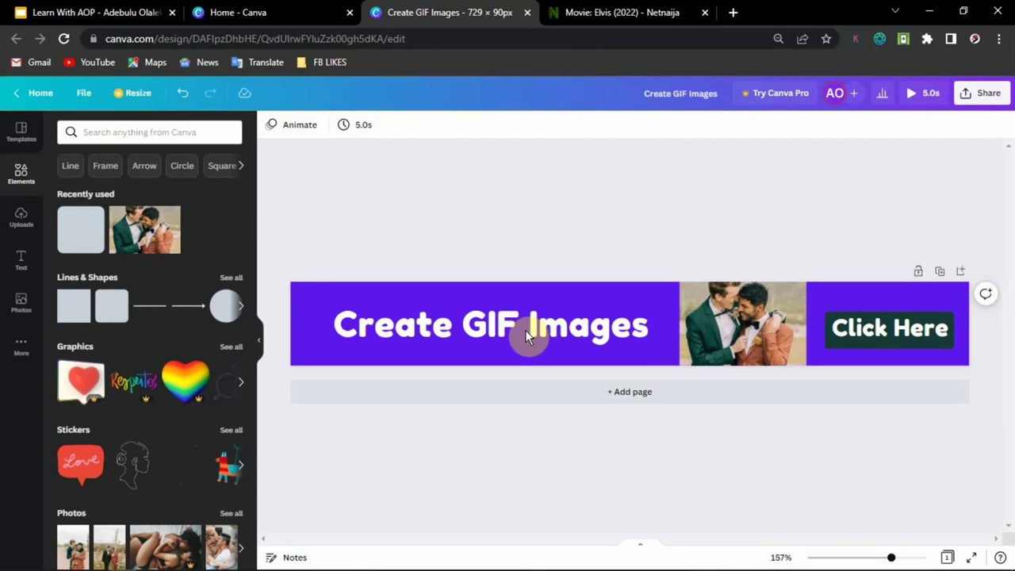
Set the banner page's timing to 2 seconds and preview the animation.
{"action": "left_click", "coordinate": [363, 129]}
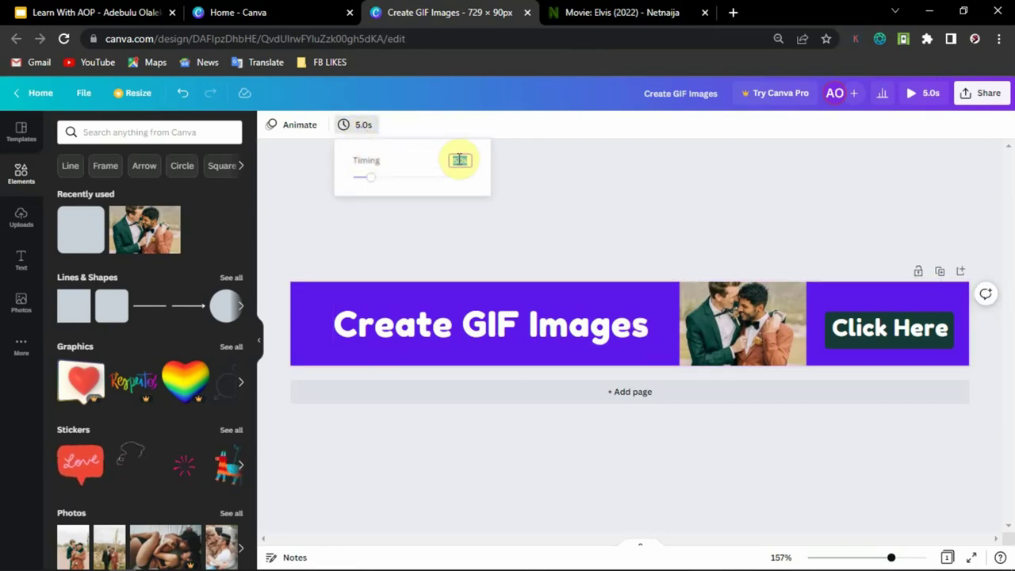
{"action": "type", "text": "2"}
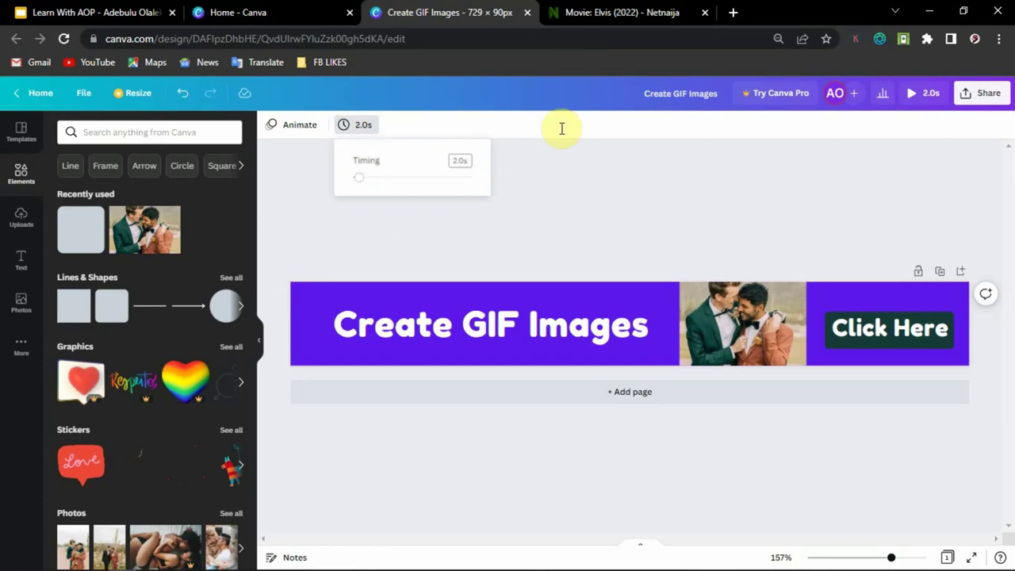
{"action": "left_click", "coordinate": [610, 167]}
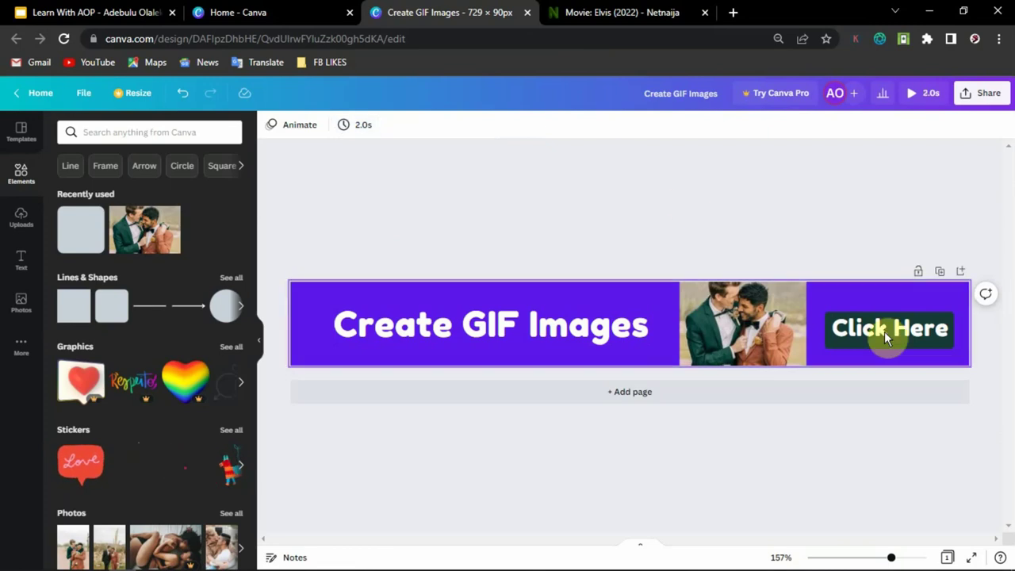
{"action": "left_click", "coordinate": [921, 95]}
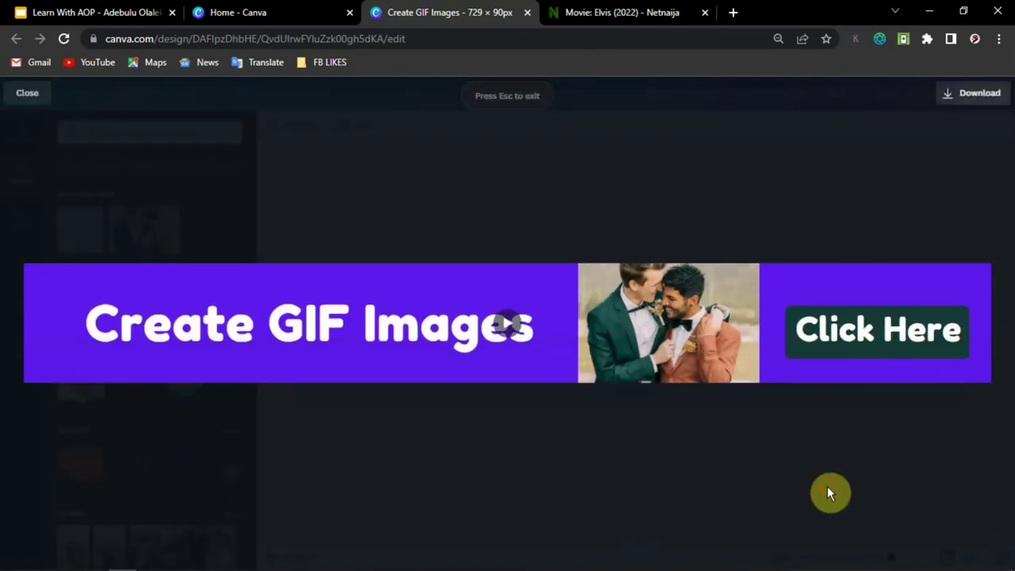
{"action": "key", "text": "Escape"}
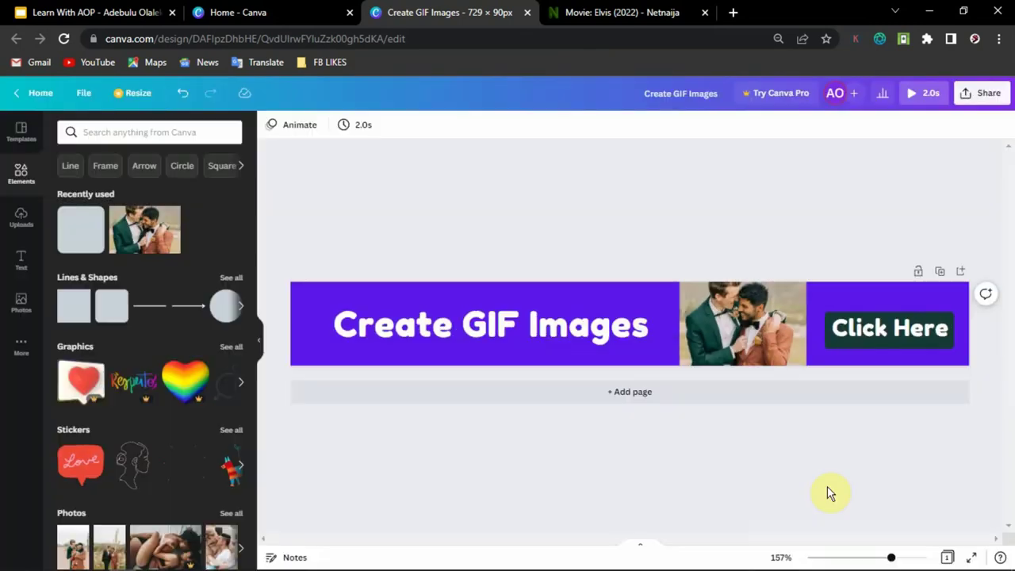
Duplicate the banner page and colour the words 'GIF Images' red in the copy's heading.
{"action": "left_click", "coordinate": [940, 274]}
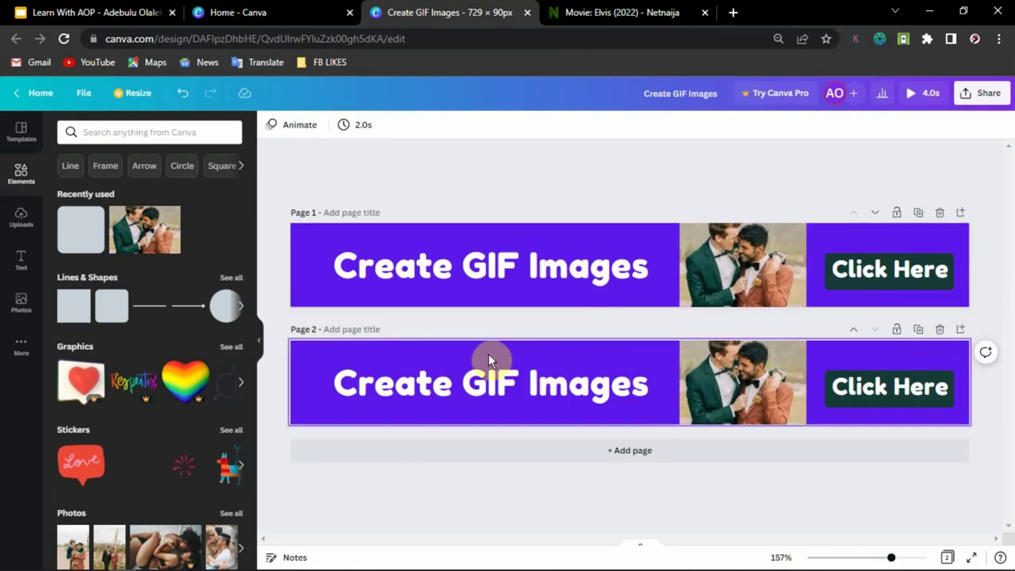
{"action": "left_click", "coordinate": [466, 394]}
{"action": "left_click_drag", "start_coordinate": [465, 389], "coordinate": [646, 389]}
{"action": "left_click", "coordinate": [452, 127]}
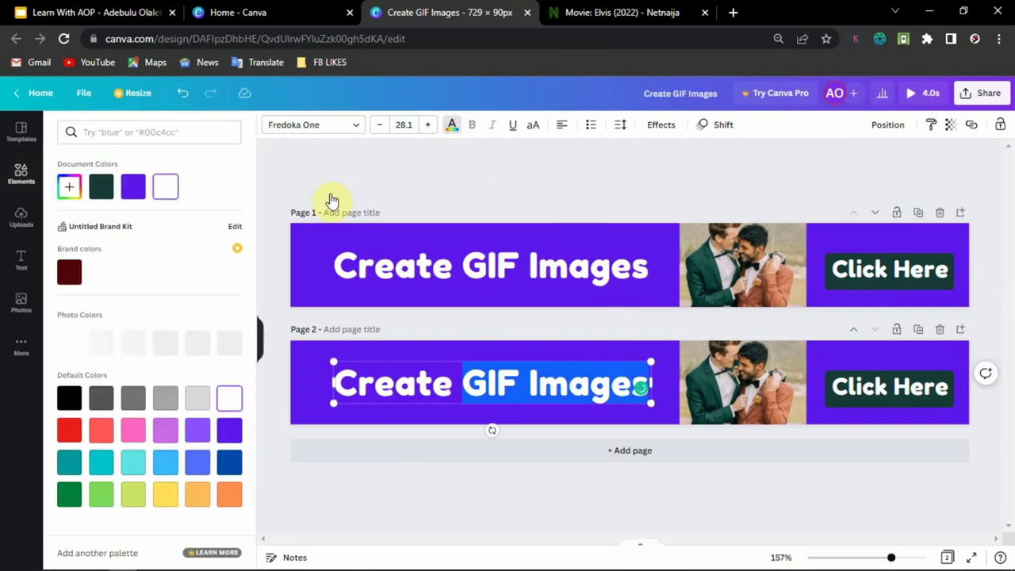
{"action": "left_click", "coordinate": [69, 432]}
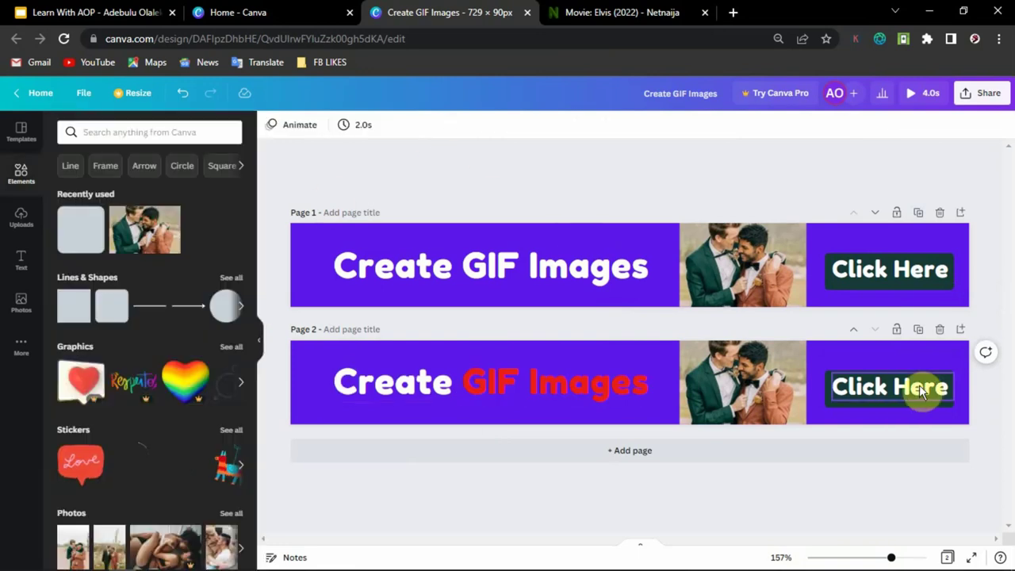
On page 2, fill the button shape with white and colour its 'Click Here' text red.
{"action": "left_click", "coordinate": [831, 406]}
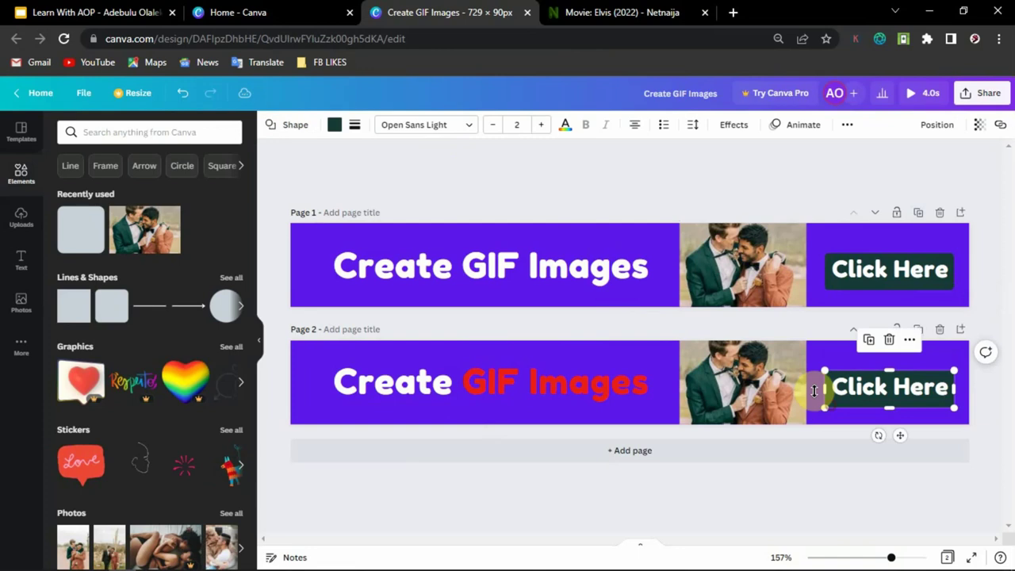
{"action": "left_click", "coordinate": [565, 127]}
{"action": "left_click", "coordinate": [164, 186]}
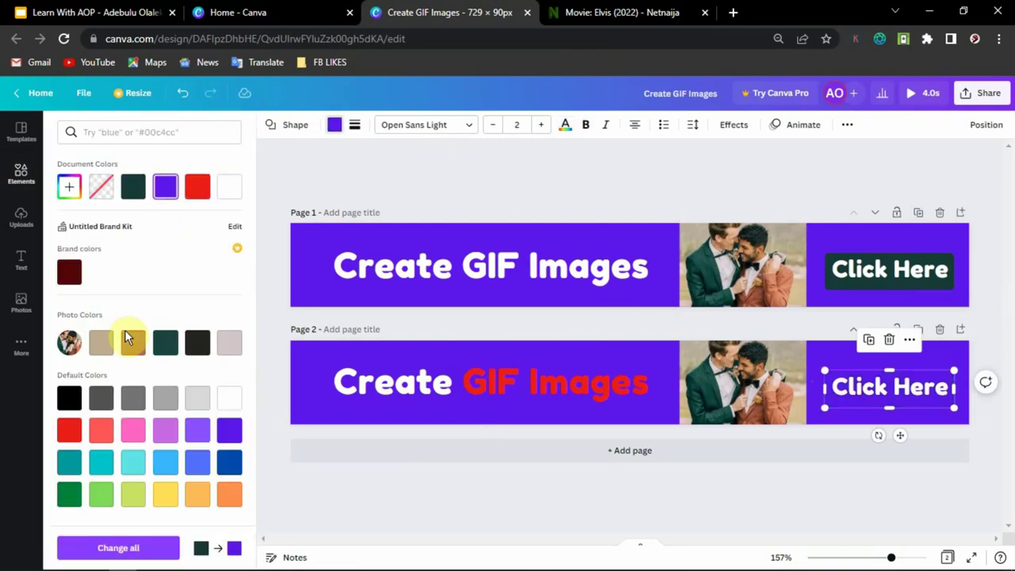
{"action": "left_click", "coordinate": [69, 430]}
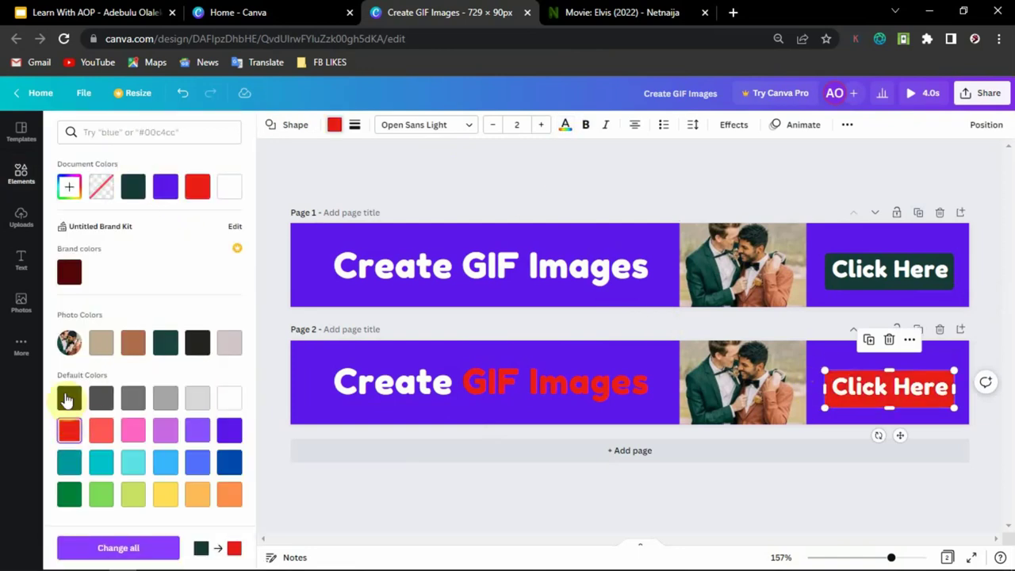
{"action": "left_click", "coordinate": [68, 398]}
{"action": "left_click", "coordinate": [229, 398]}
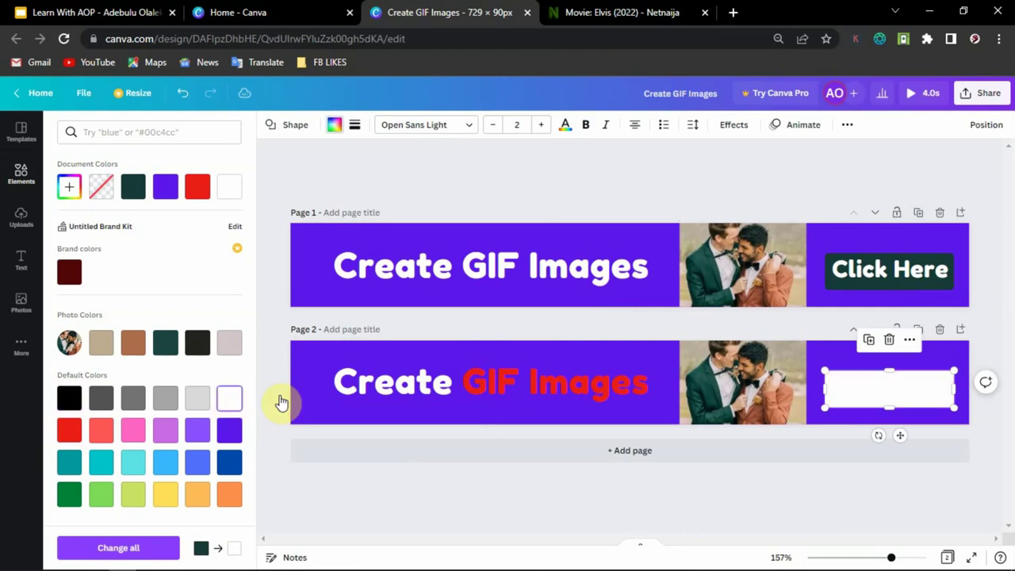
{"action": "double_click", "coordinate": [845, 389]}
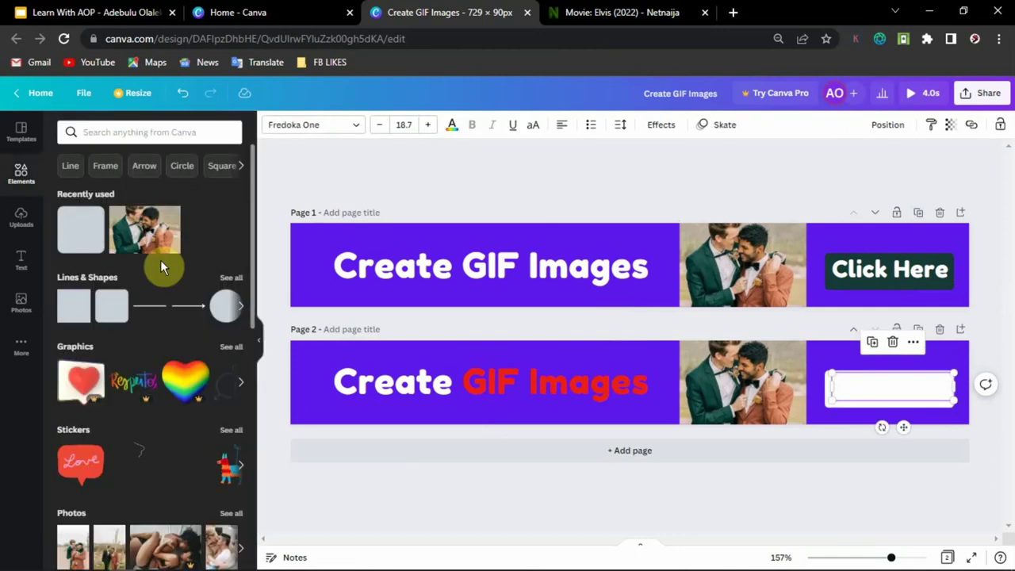
{"action": "left_click", "coordinate": [310, 144]}
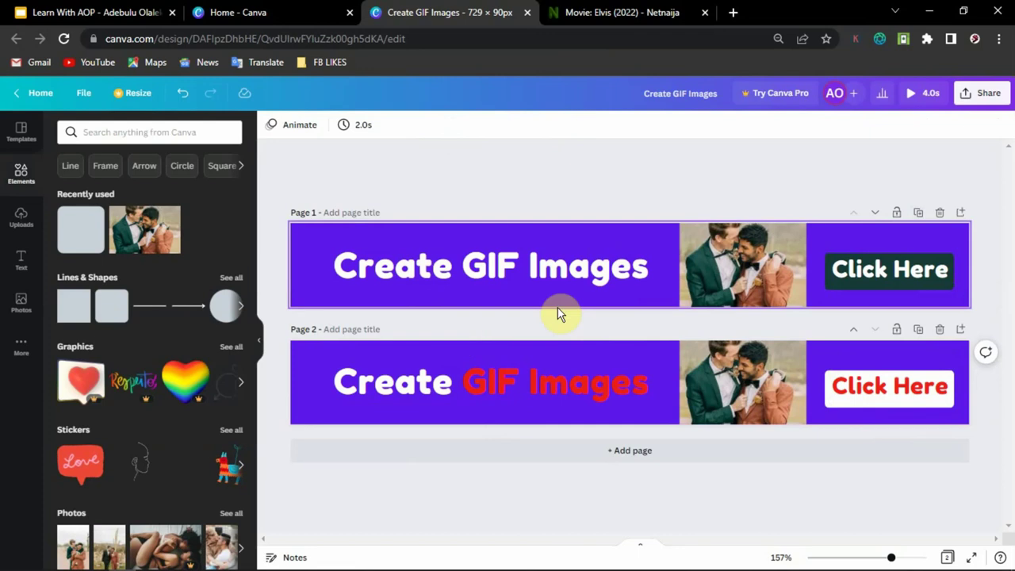
Set the timing of page 1 and page 2 to 1 second each, previewing the animation before and after.
{"action": "left_click", "coordinate": [930, 95]}
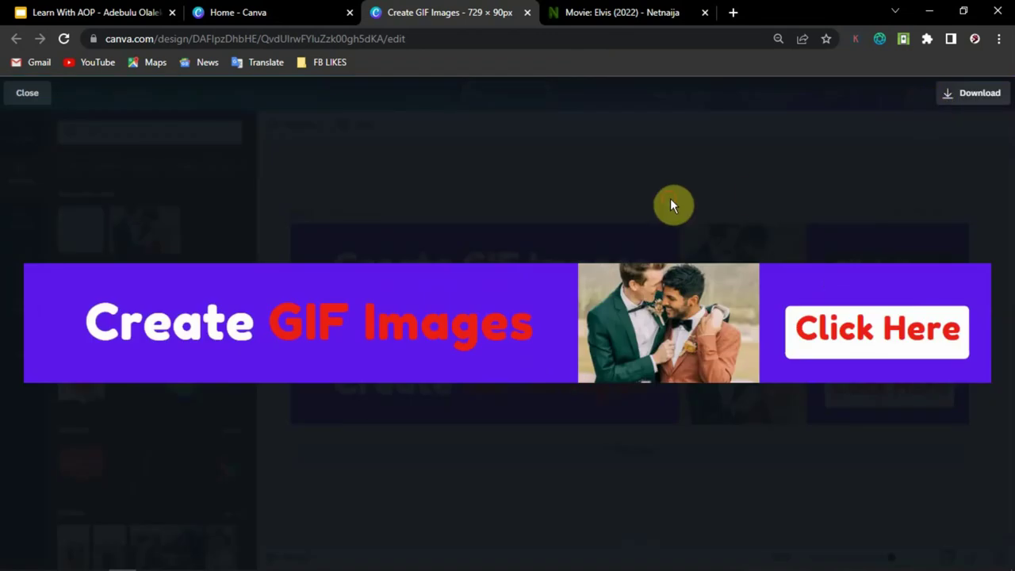
{"action": "left_click", "coordinate": [669, 205]}
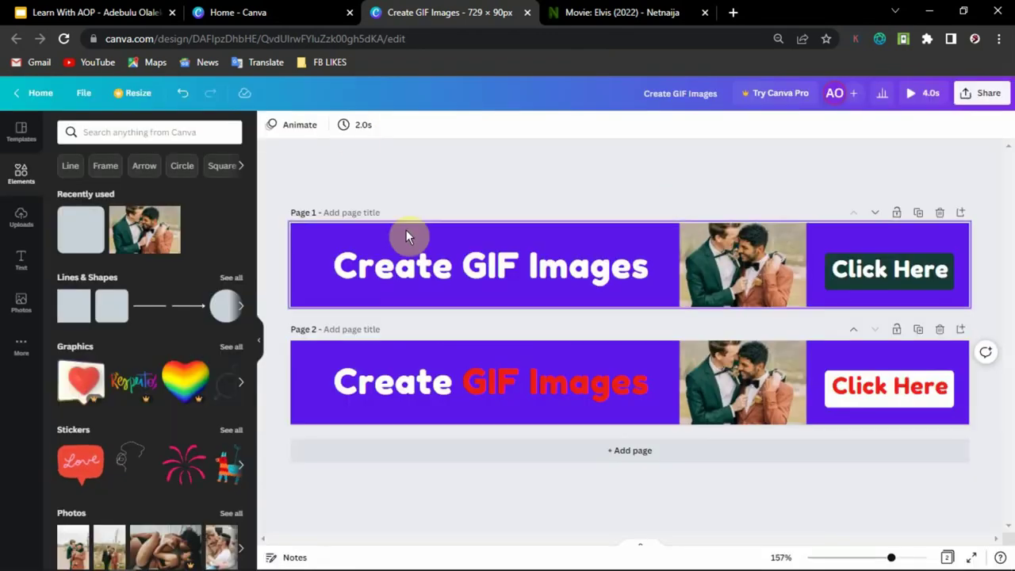
{"action": "left_click", "coordinate": [848, 243]}
{"action": "left_click", "coordinate": [394, 127]}
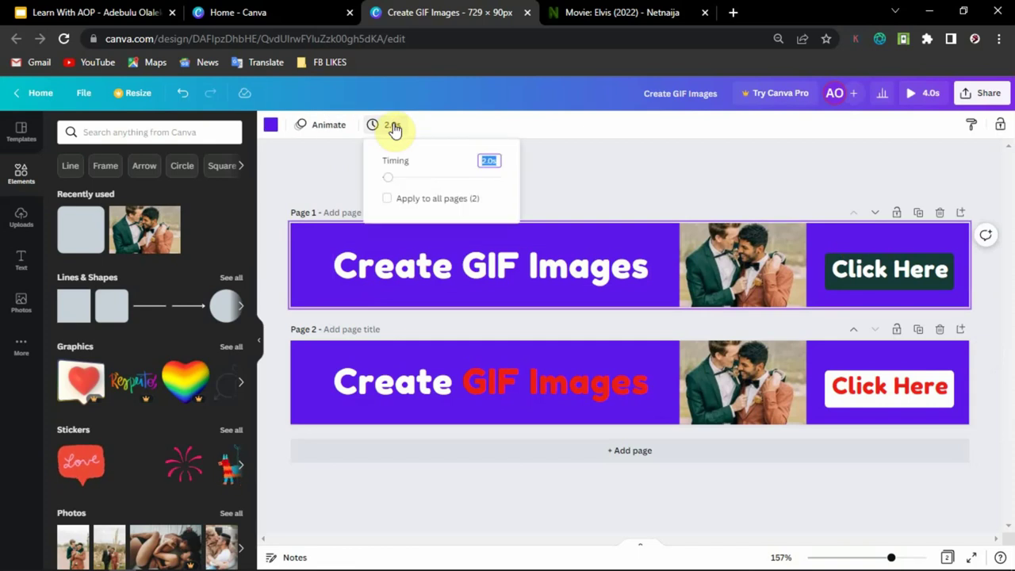
{"action": "left_click", "coordinate": [747, 342]}
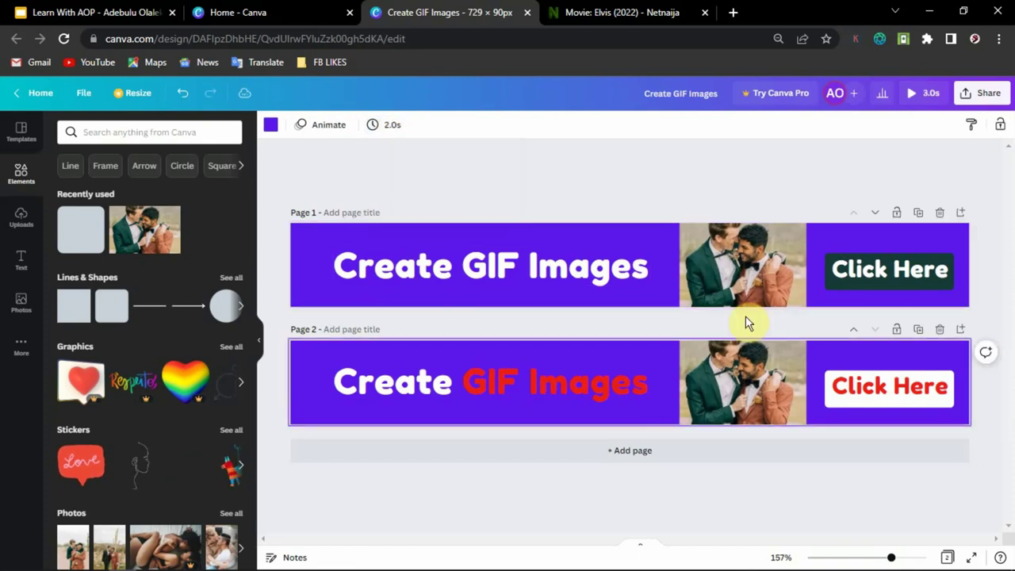
{"action": "left_click", "coordinate": [394, 127]}
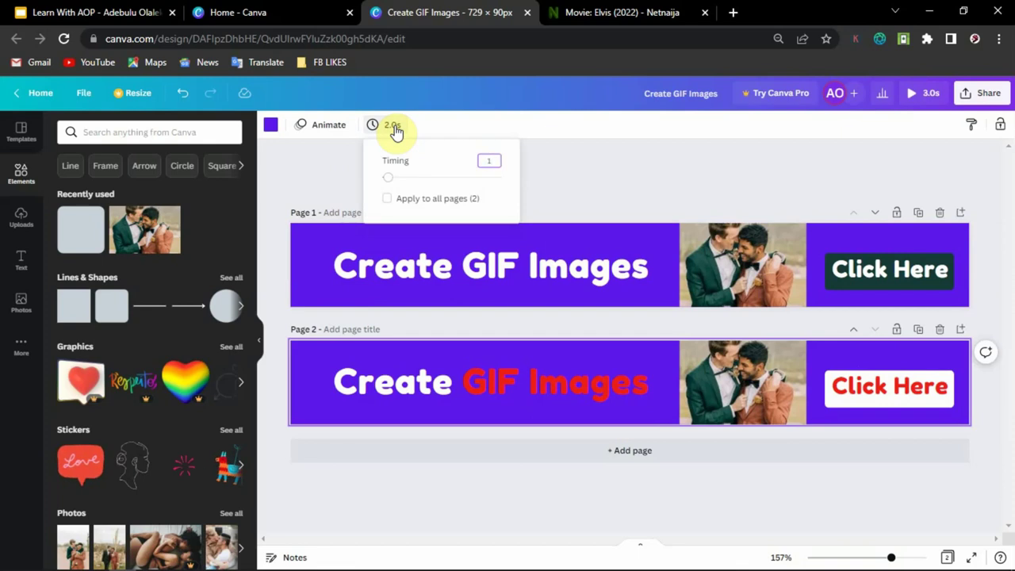
{"action": "left_click", "coordinate": [924, 95]}
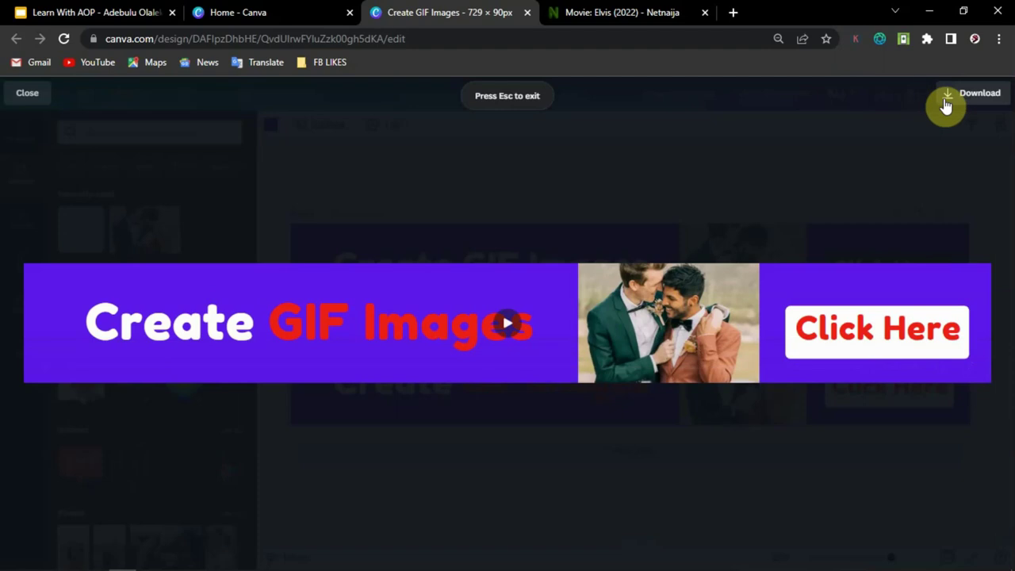
{"action": "left_click", "coordinate": [851, 200]}
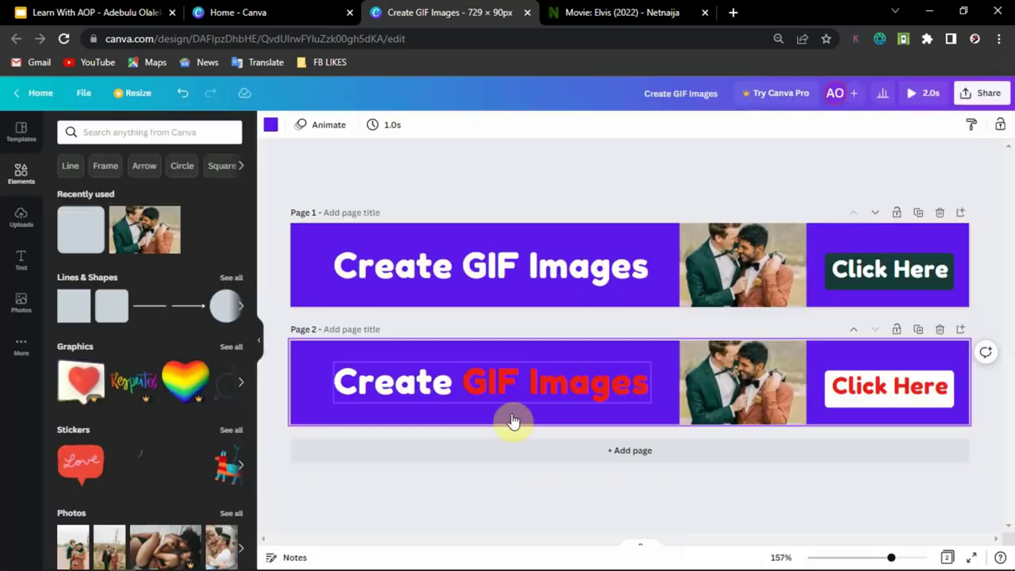
Duplicate page 2 and replace the heading on page 3 with 'Very Simple with Canva' in white at size 26.2.
{"action": "left_click", "coordinate": [918, 331]}
{"action": "double_click", "coordinate": [426, 438]}
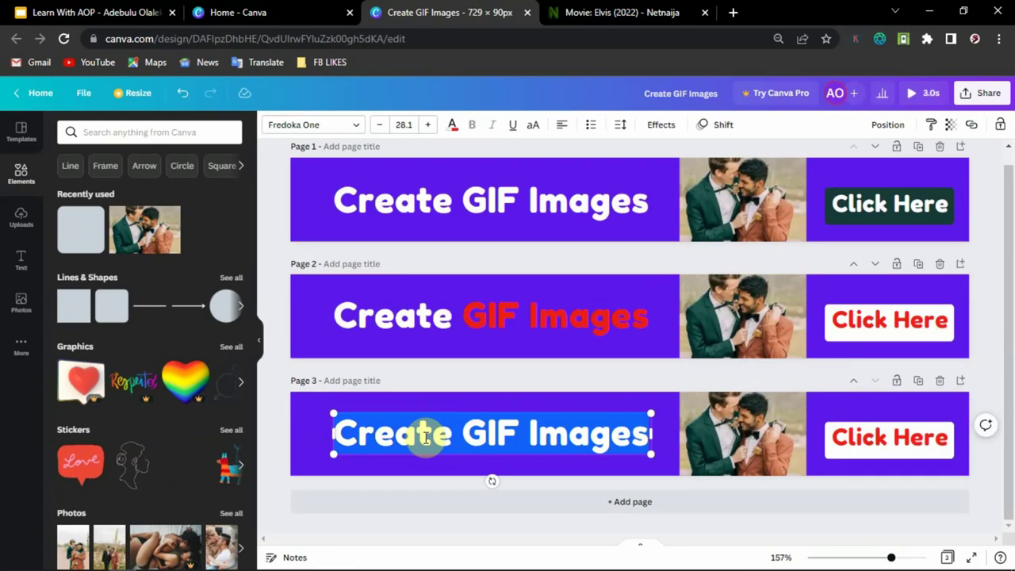
{"action": "type", "text": "V"}
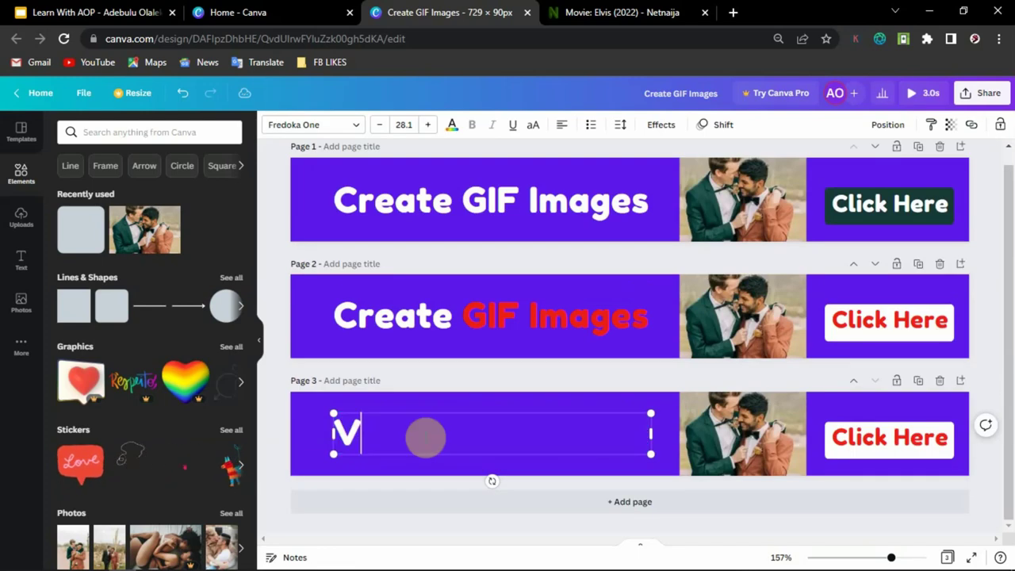
{"action": "type", "text": "ery Simple with Canva"}
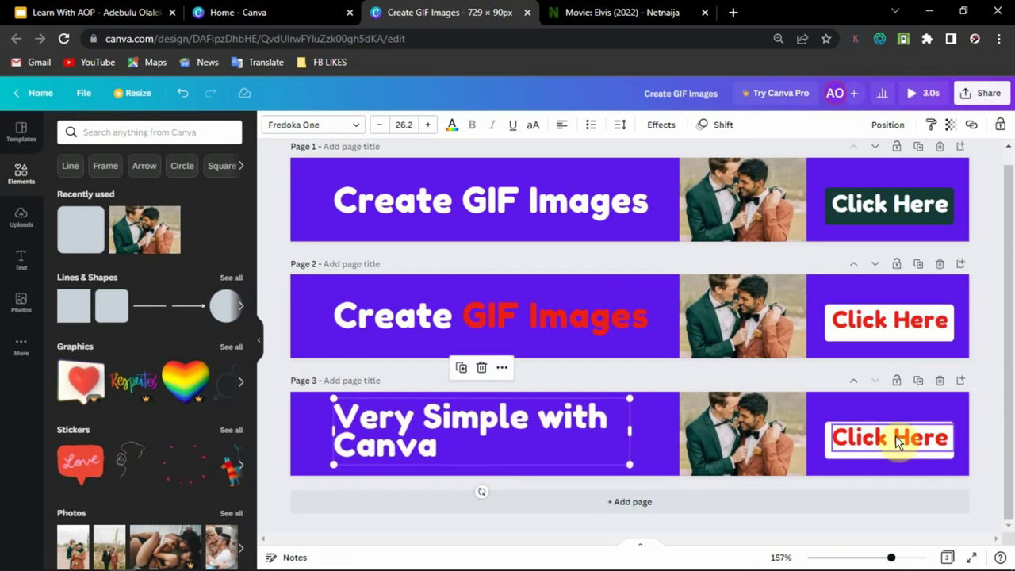
Change the button text on page 3 to 'Start Here'.
{"action": "left_click", "coordinate": [895, 435]}
{"action": "double_click", "coordinate": [895, 435]}
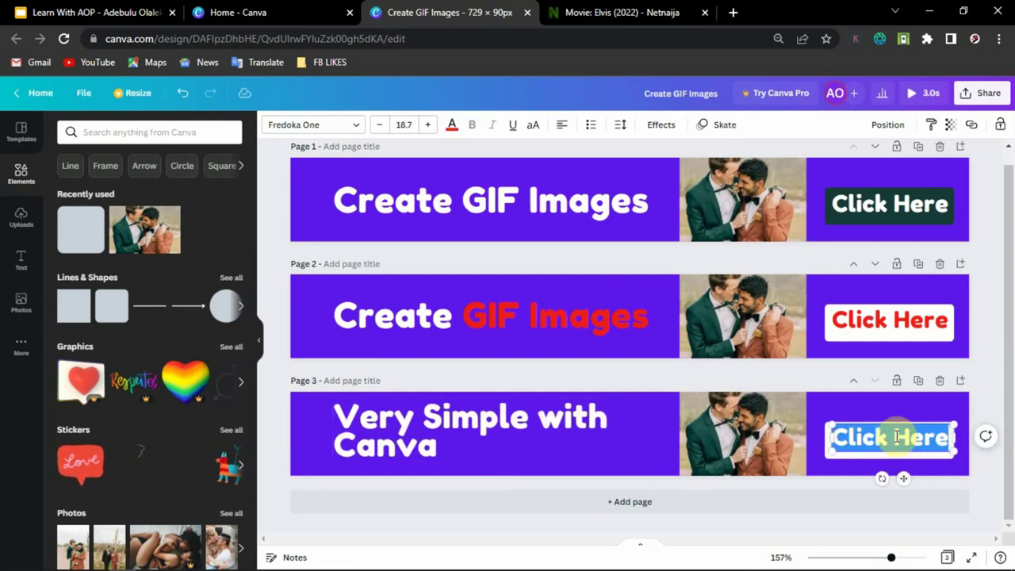
{"action": "type", "text": "Start"}
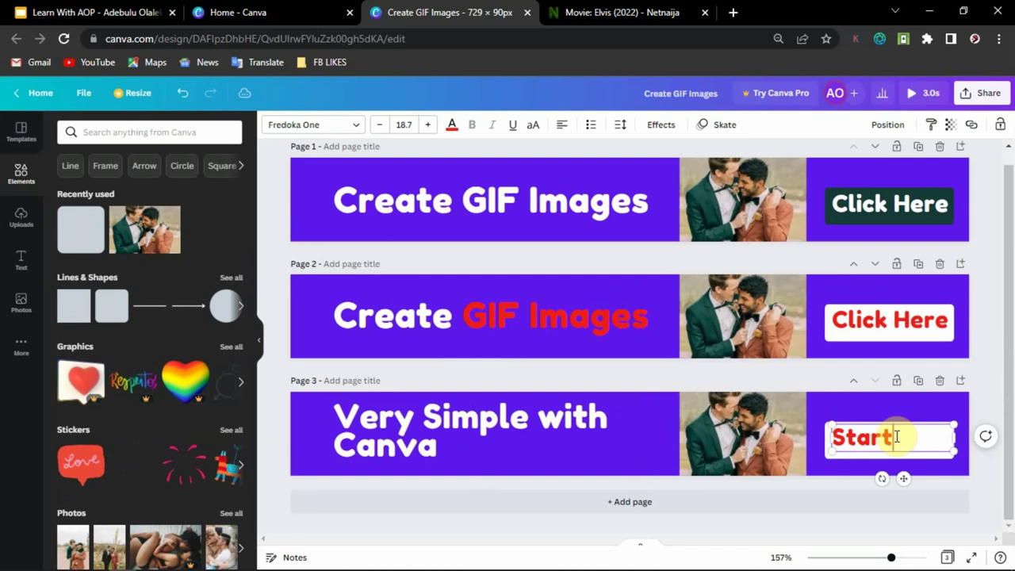
{"action": "type", "text": " Here"}
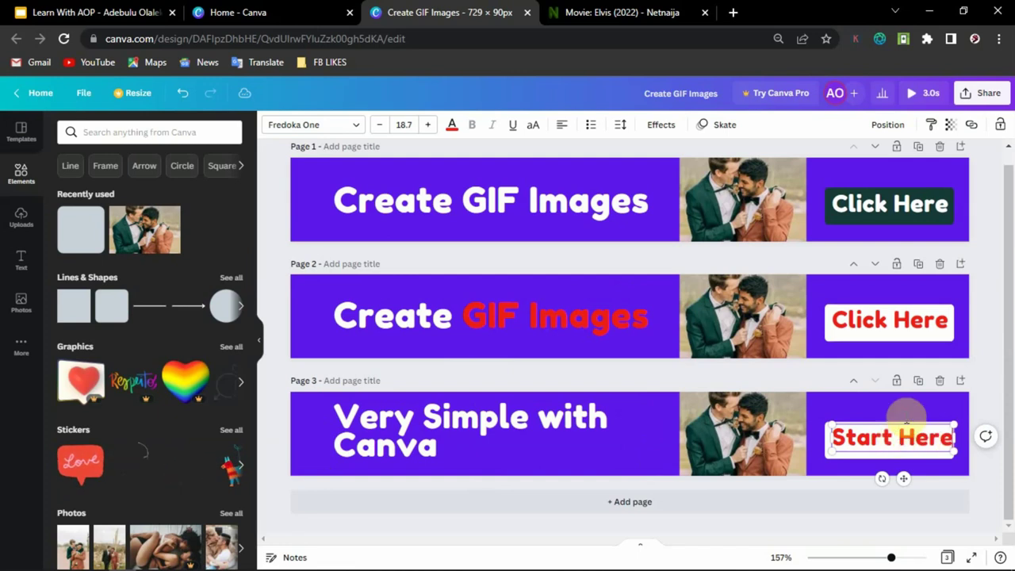
{"action": "left_click", "coordinate": [995, 348]}
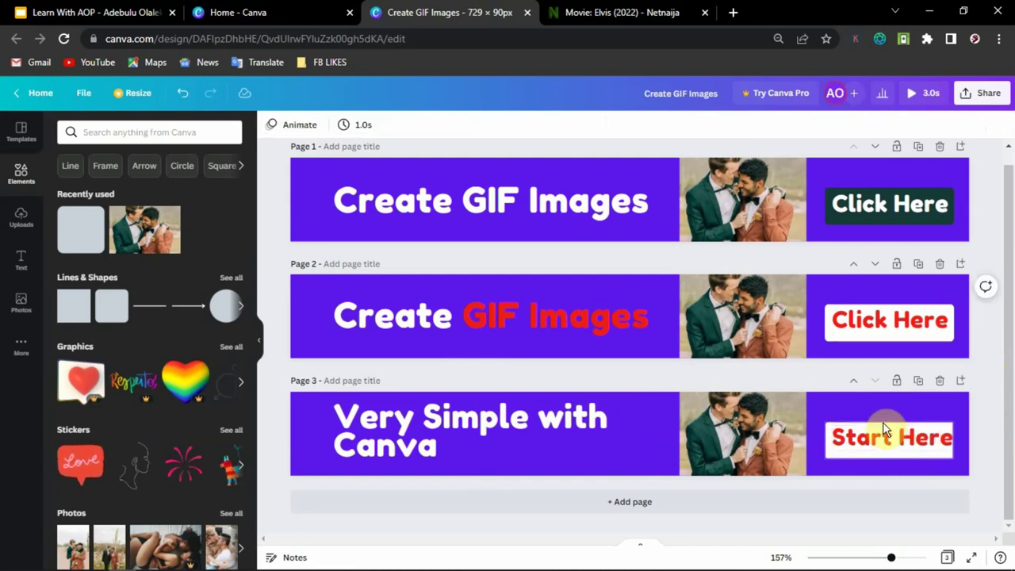
Fill the page 3 button shape with light orange and colour its 'Start Here' text white.
{"action": "left_click", "coordinate": [883, 429]}
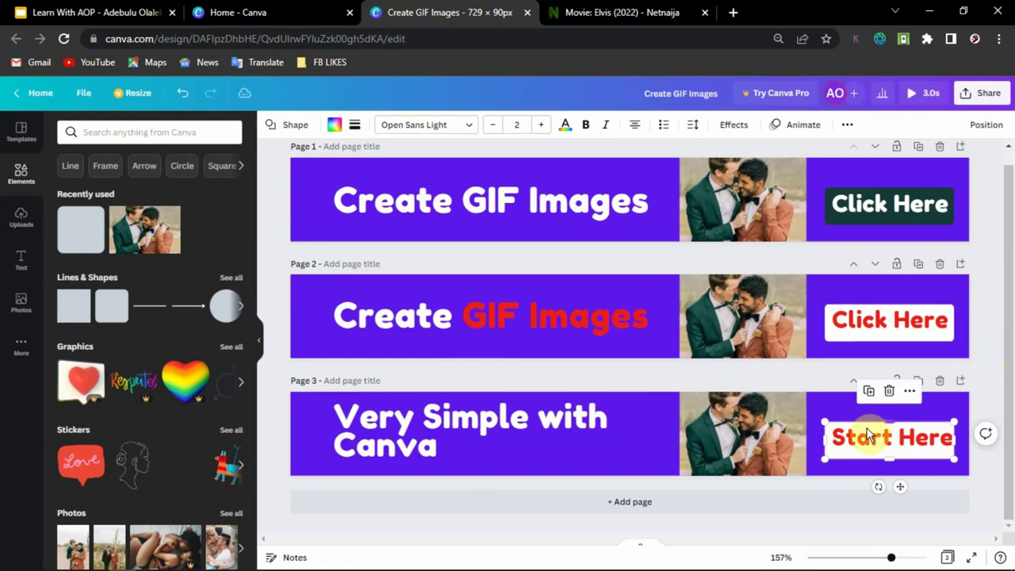
{"action": "left_click", "coordinate": [333, 127]}
{"action": "left_click", "coordinate": [198, 494]}
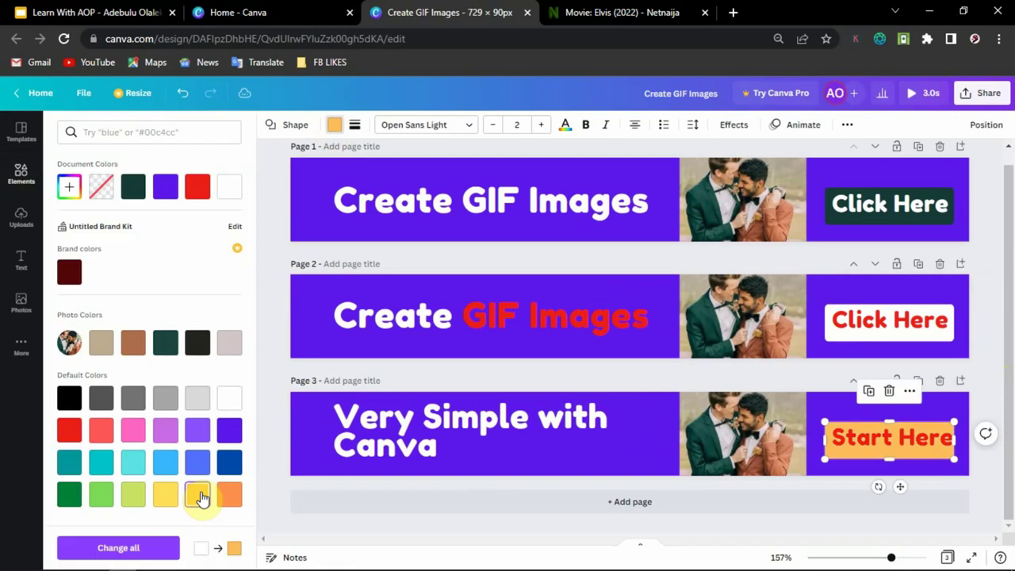
{"action": "left_click", "coordinate": [860, 438]}
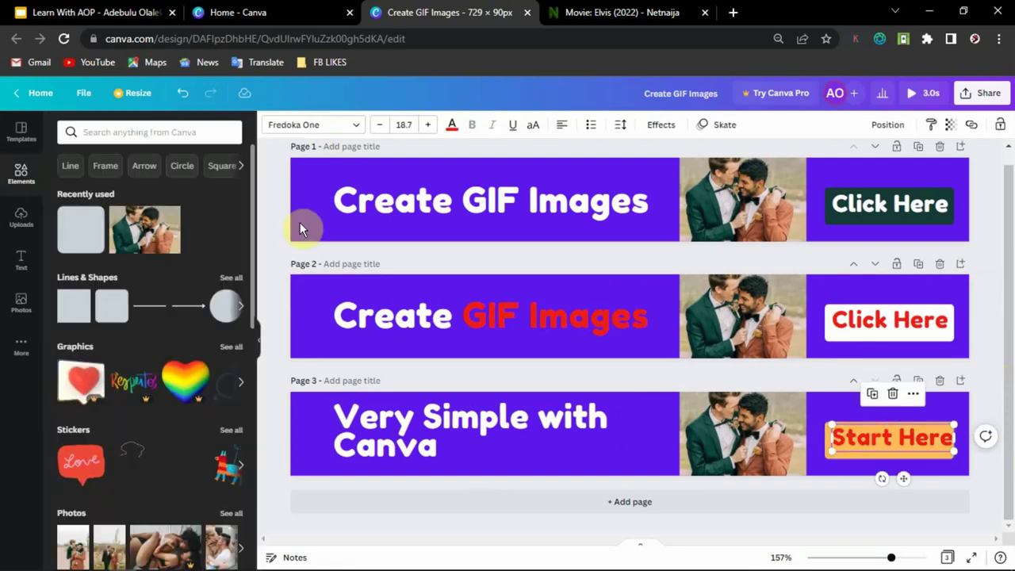
{"action": "left_click", "coordinate": [452, 124]}
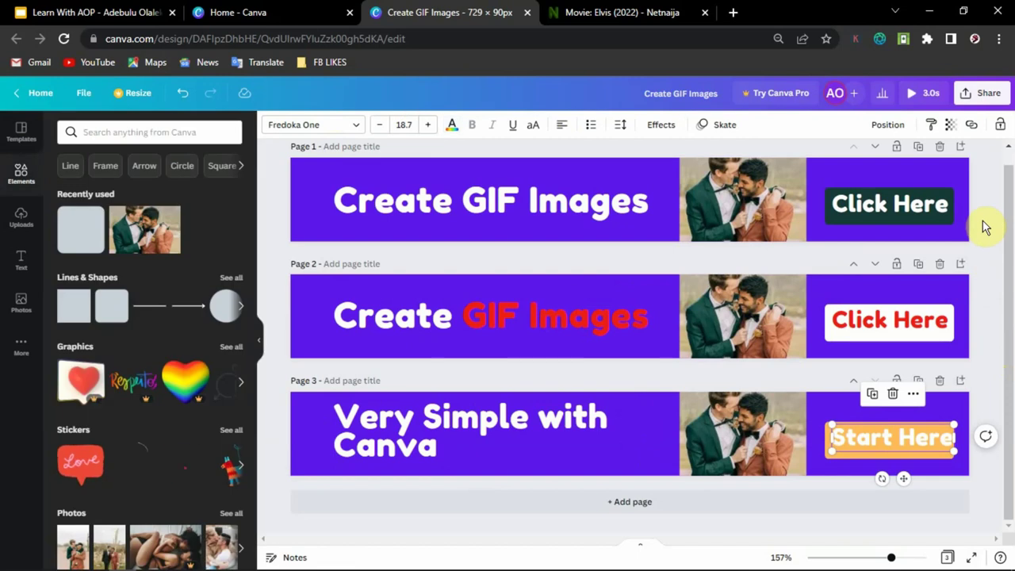
Apply the Pop text animation to the 'Click Here' button text on page 1.
{"action": "left_click", "coordinate": [882, 208]}
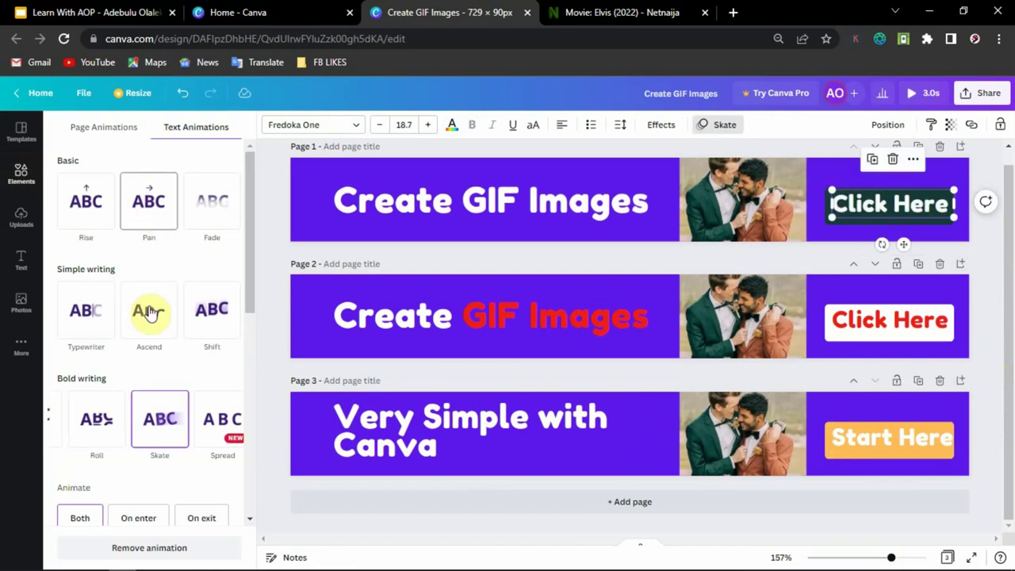
{"action": "scroll", "coordinate": [159, 313], "scroll_direction": "down", "scroll_amount": 5}
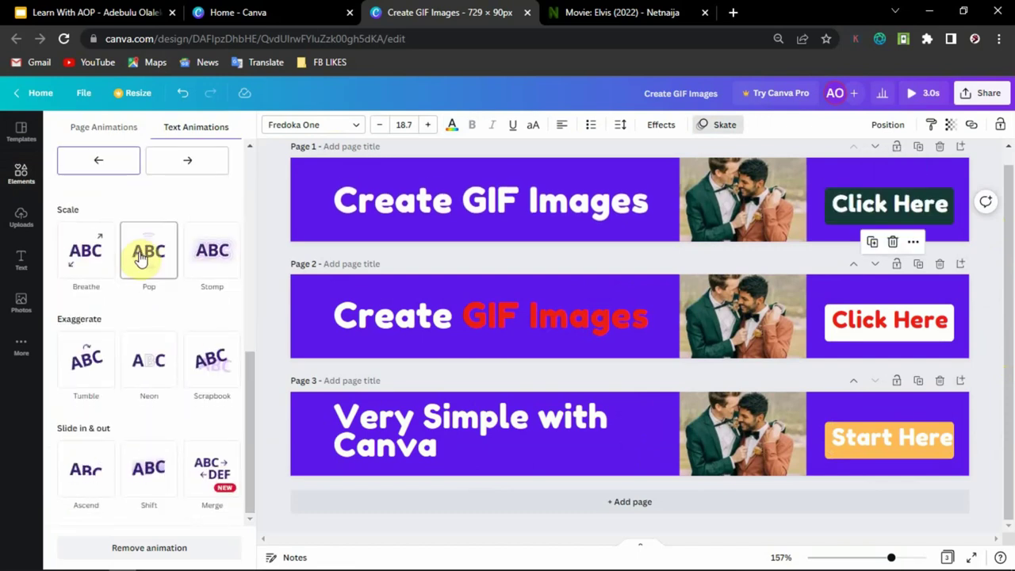
{"action": "scroll", "coordinate": [159, 369], "scroll_direction": "right", "scroll_amount": 3}
{"action": "left_click", "coordinate": [165, 372]}
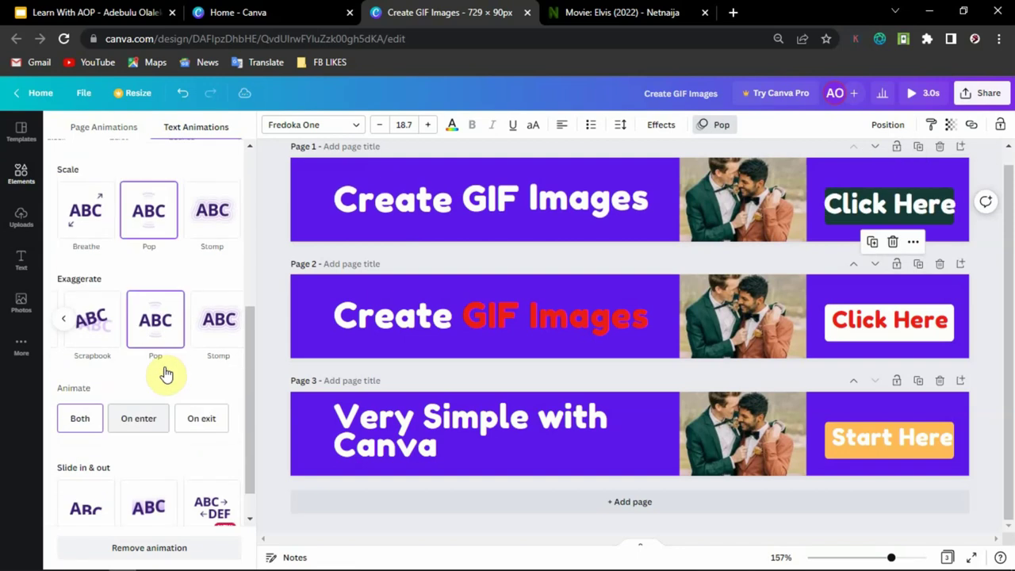
Apply the Pop text animation to the red 'Click Here' button text on page 2.
{"action": "left_click", "coordinate": [887, 320]}
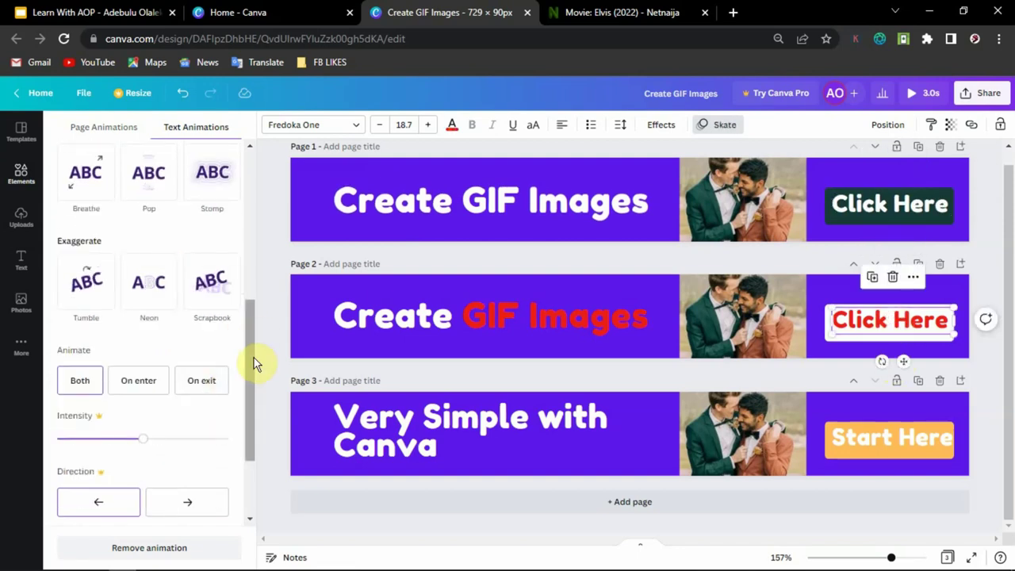
{"action": "left_click", "coordinate": [241, 279]}
{"action": "left_click", "coordinate": [156, 280]}
{"action": "left_click", "coordinate": [995, 266]}
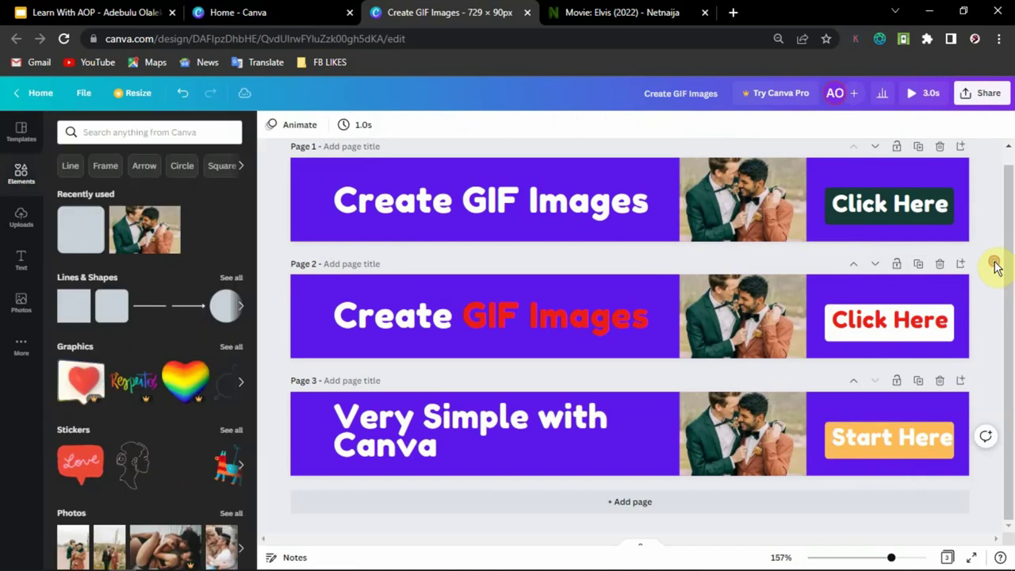
Preview the full three-page banner animation and return to the page editor.
{"action": "left_click", "coordinate": [929, 96]}
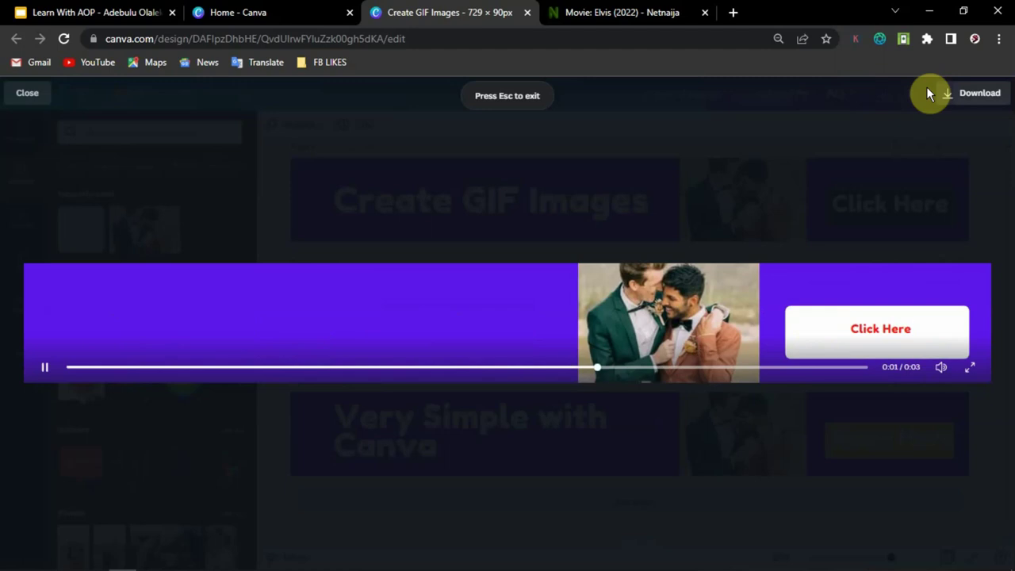
{"action": "left_click", "coordinate": [926, 92]}
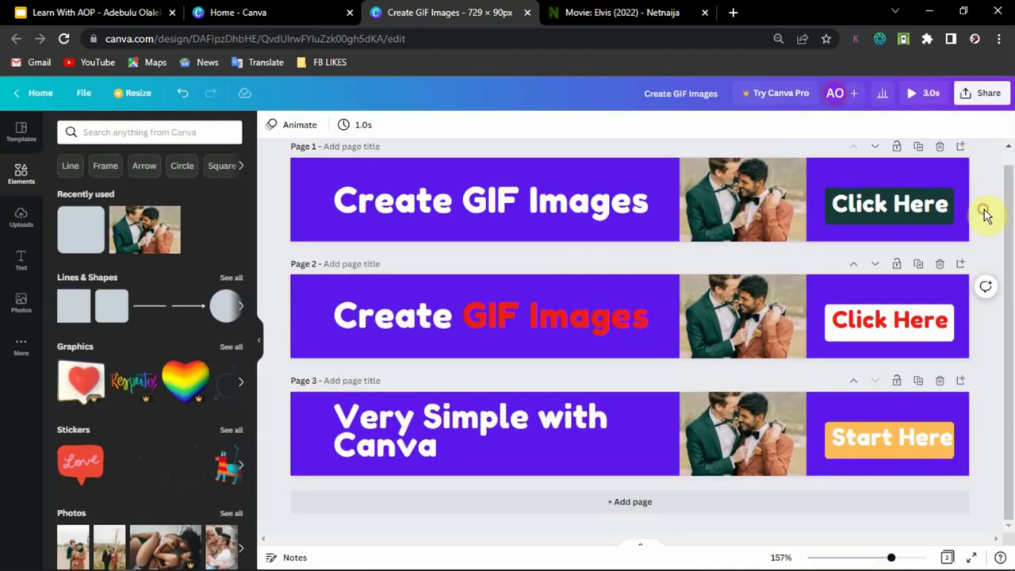
{"action": "scroll", "coordinate": [983, 212], "scroll_direction": "up", "scroll_amount": 1}
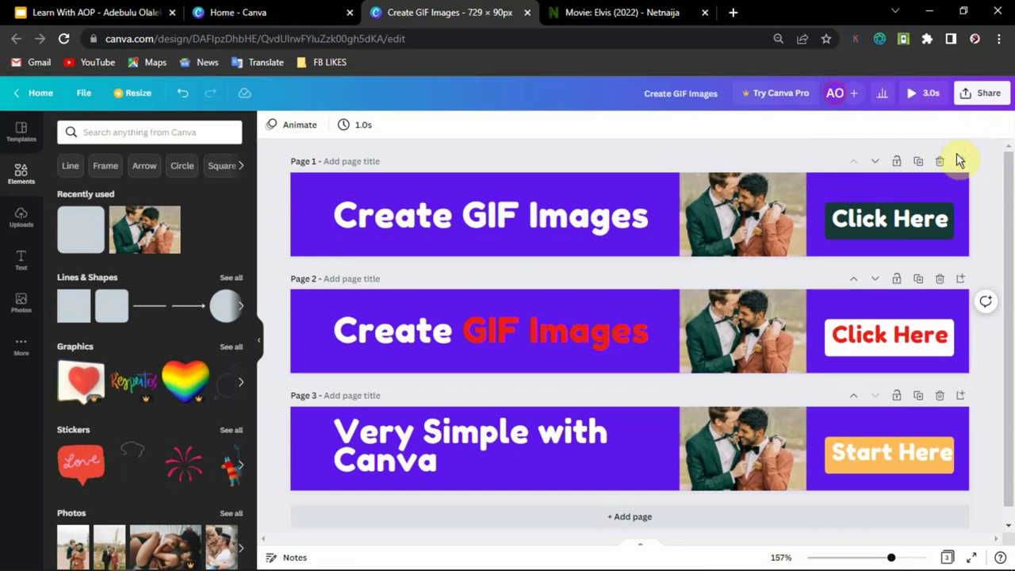
{"action": "scroll", "coordinate": [987, 172], "scroll_direction": "down", "scroll_amount": 1}
{"action": "scroll", "coordinate": [986, 158], "scroll_direction": "up", "scroll_amount": 1}
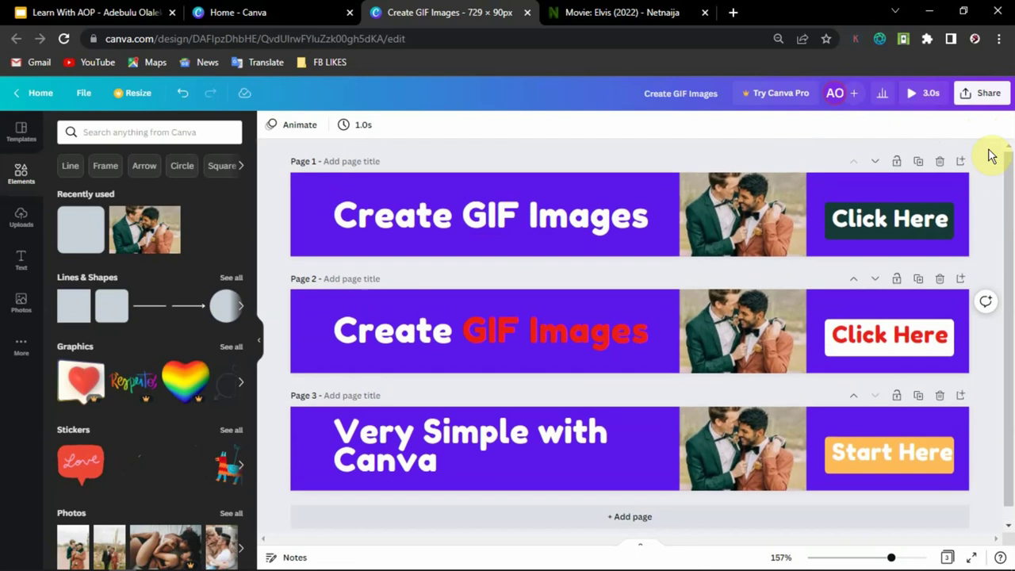
Download all three pages of the design as a GIF file.
{"action": "left_click", "coordinate": [982, 105]}
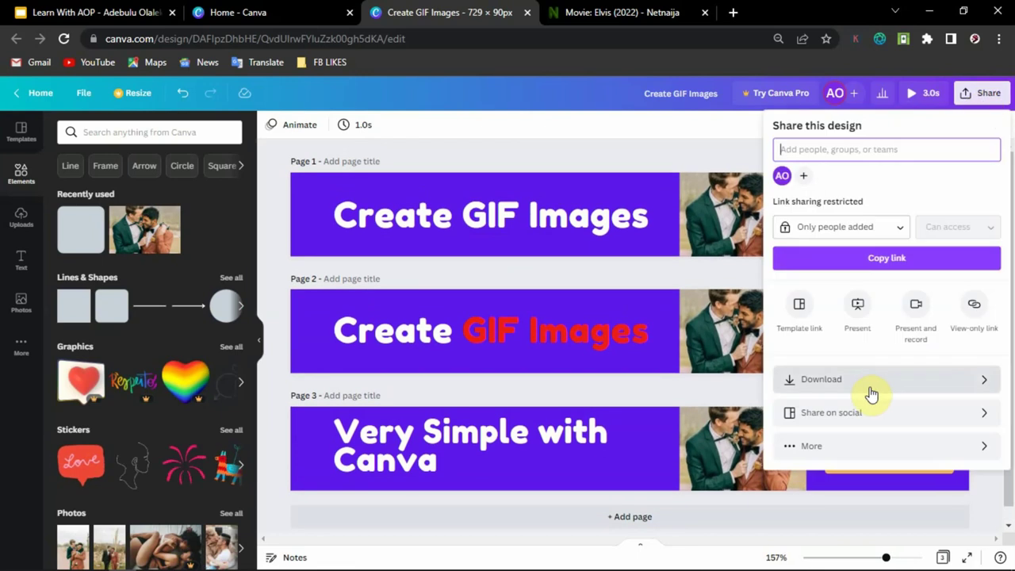
{"action": "left_click", "coordinate": [876, 387]}
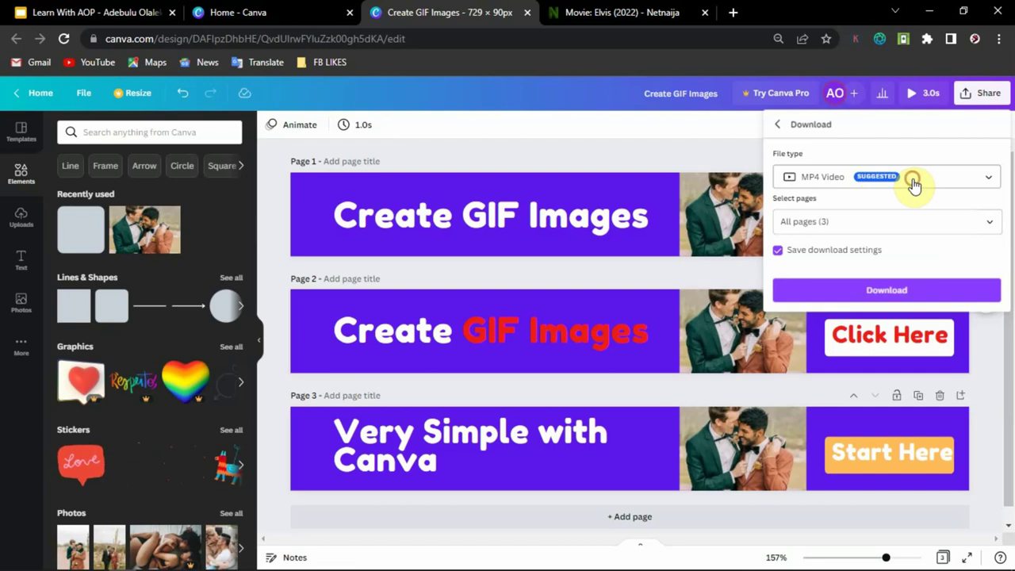
{"action": "left_click", "coordinate": [913, 182]}
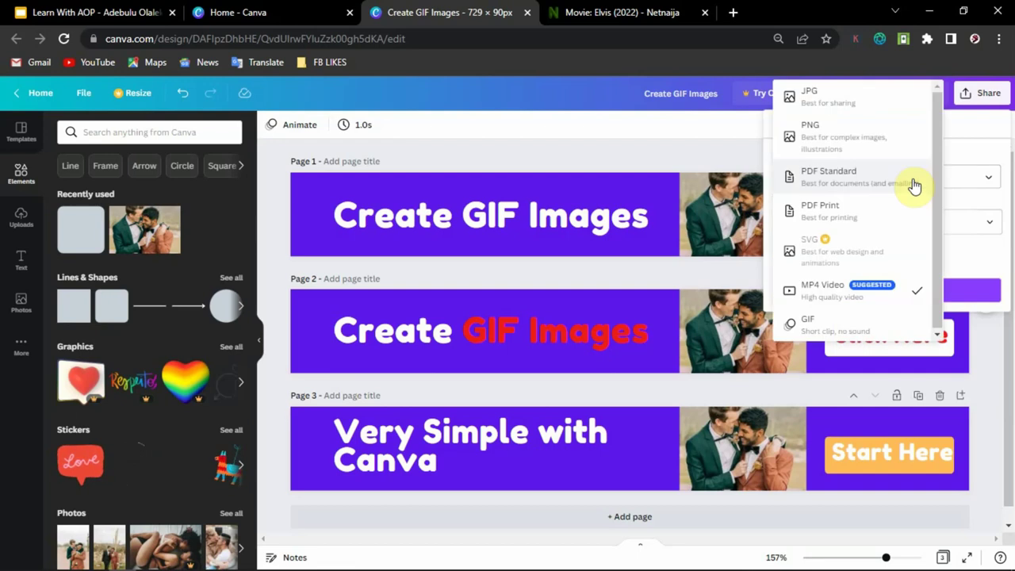
{"action": "left_click", "coordinate": [864, 327]}
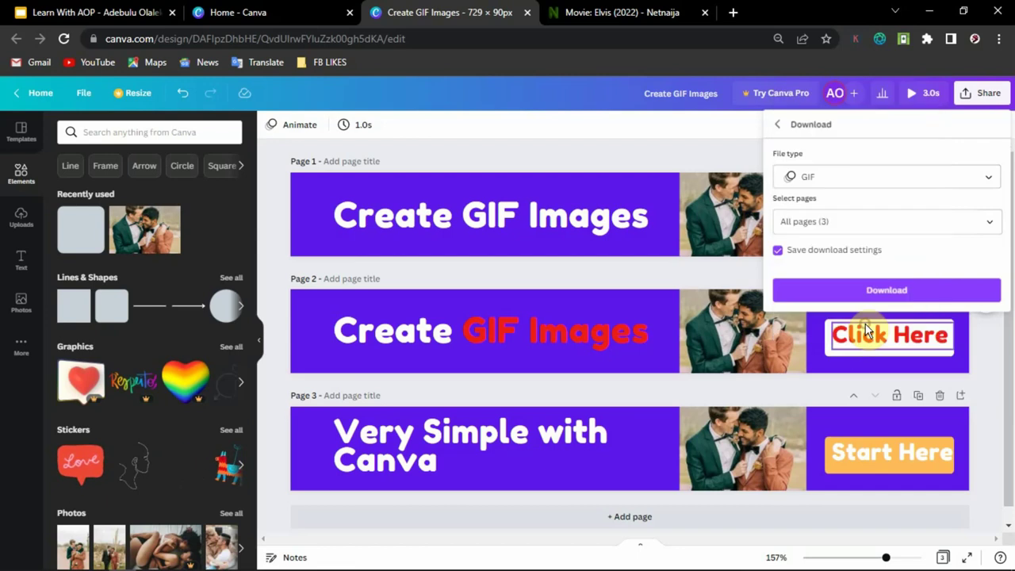
{"action": "left_click", "coordinate": [874, 221]}
{"action": "left_click", "coordinate": [897, 163]}
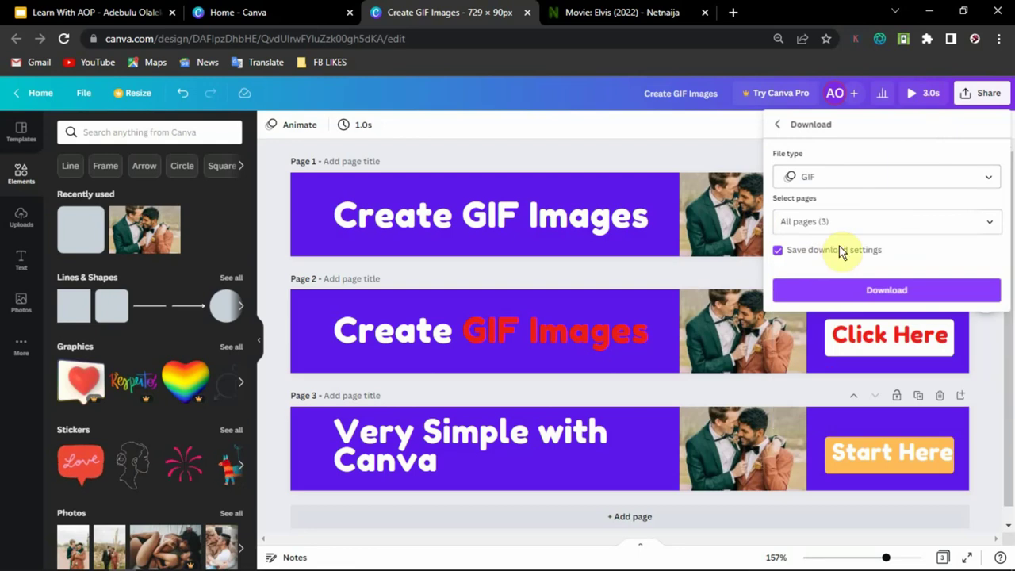
{"action": "left_click", "coordinate": [882, 290]}
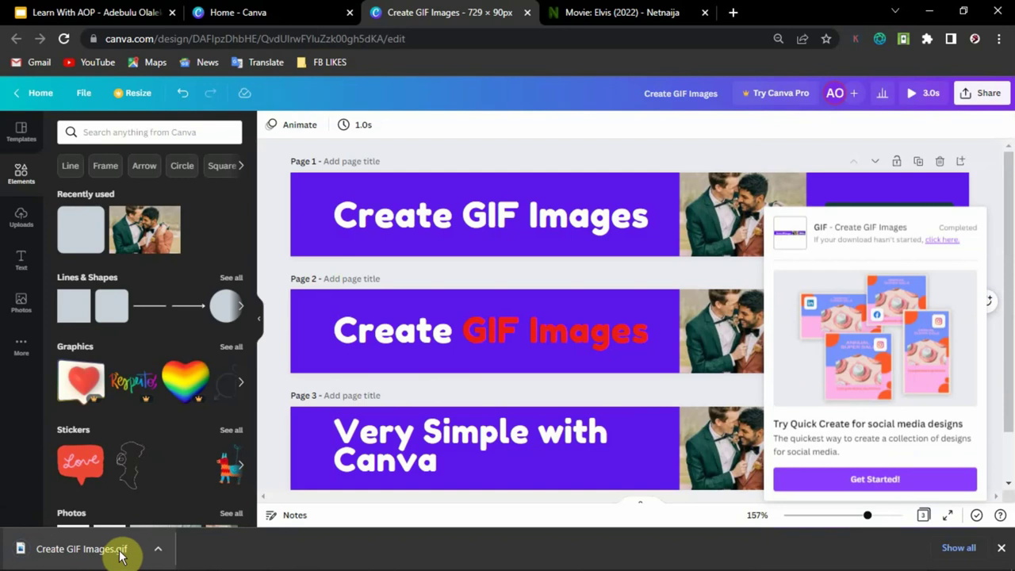
Open the downloaded 'Create GIF Images.gif' in Photos to check its animation, and return to Canva.
{"action": "left_click", "coordinate": [157, 552]}
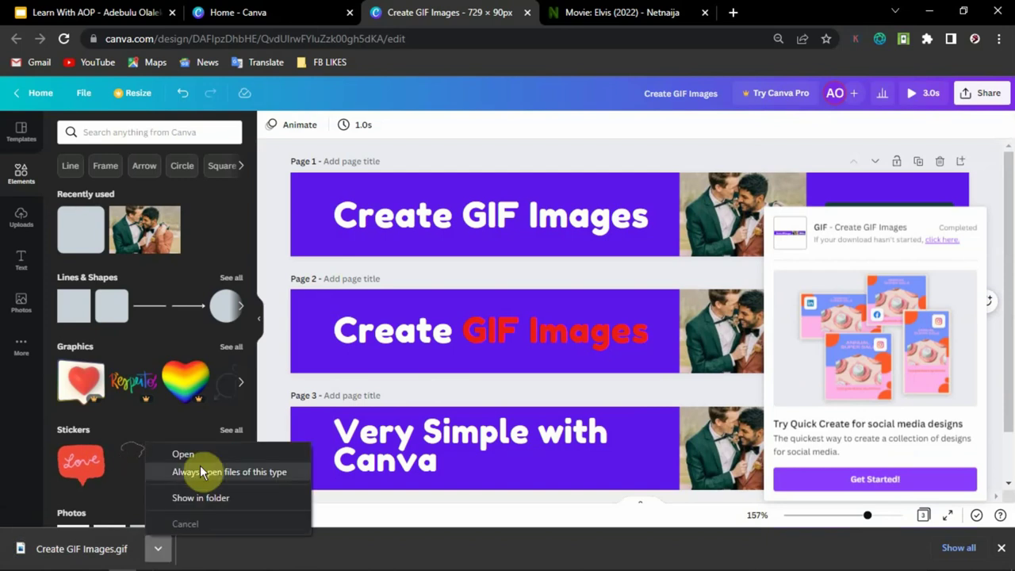
{"action": "left_click", "coordinate": [200, 455]}
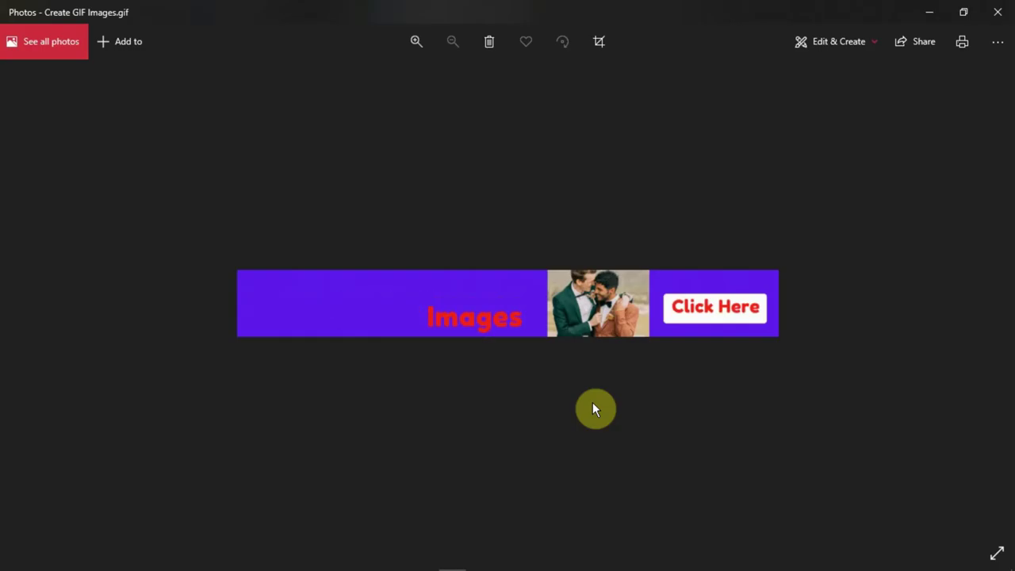
{"action": "key", "text": "alt+Tab"}
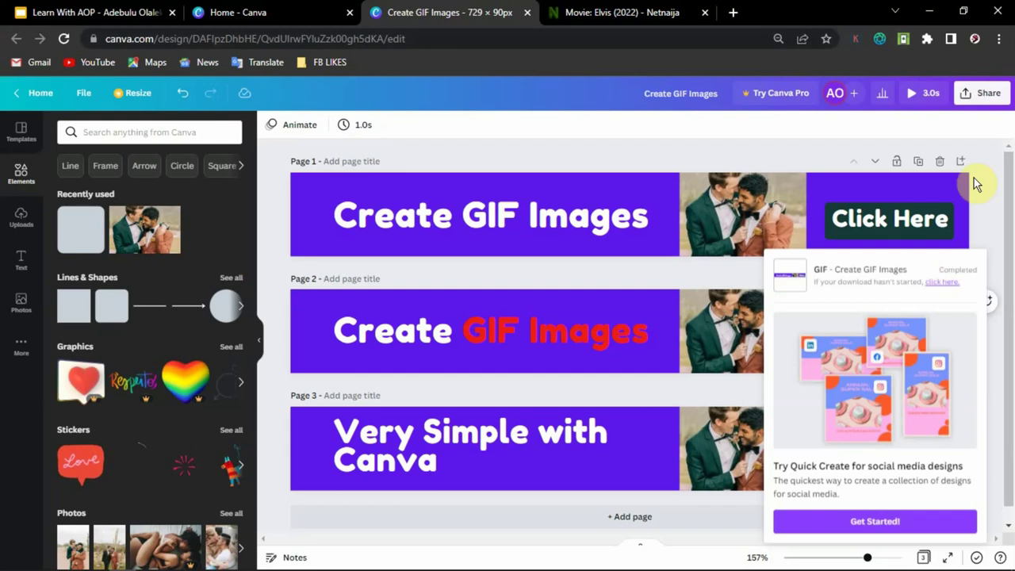
Open the 'Create GIF Images' file from the recent files in File Explorer, view it, and put both windows away.
{"action": "left_click", "coordinate": [232, 561]}
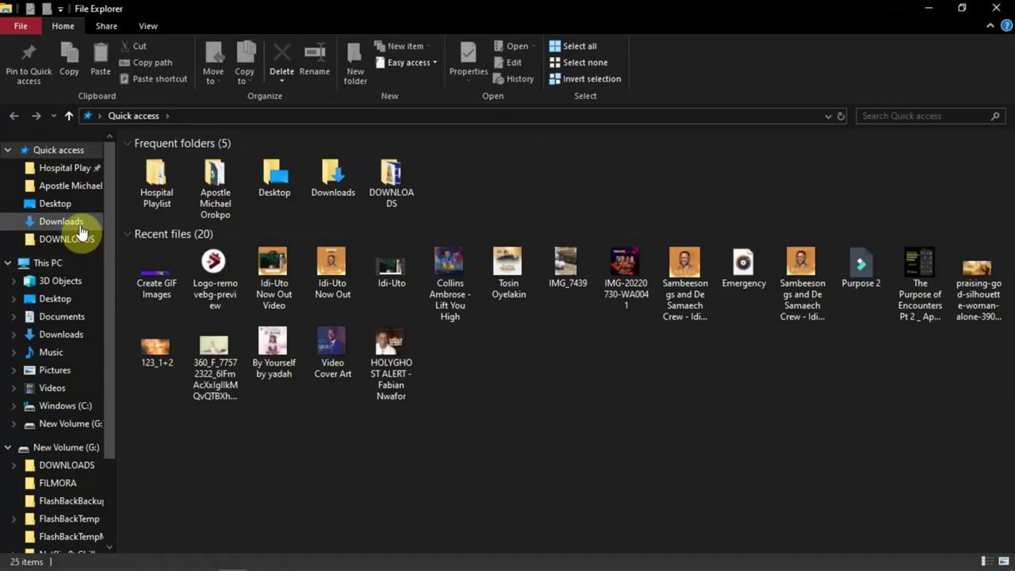
{"action": "left_click", "coordinate": [156, 274]}
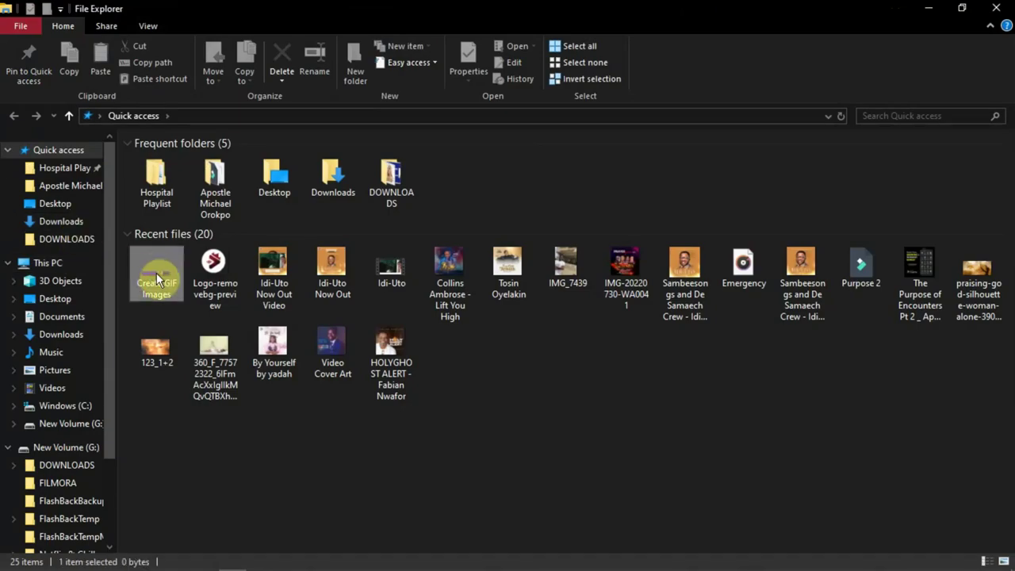
{"action": "left_click", "coordinate": [157, 274]}
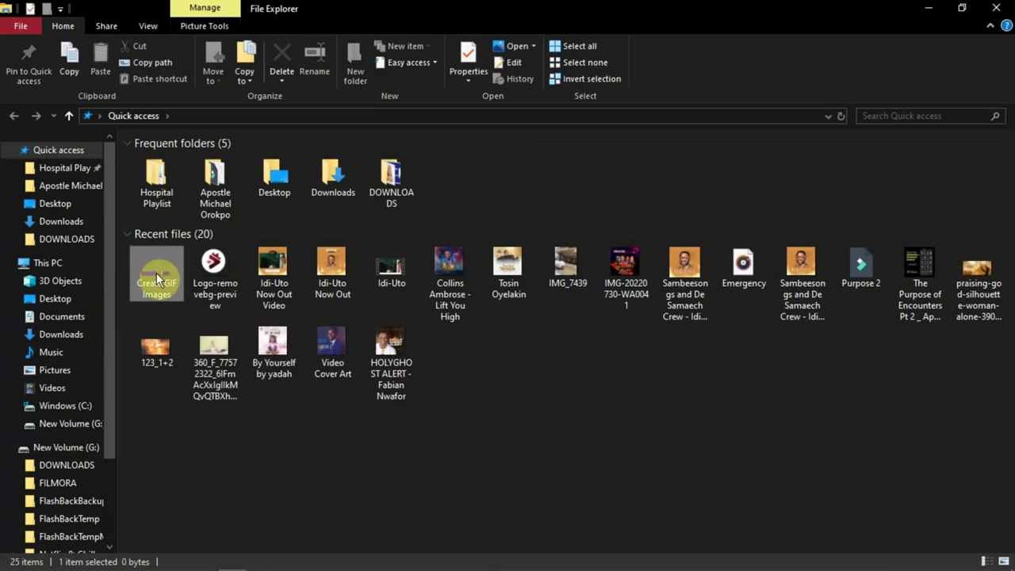
{"action": "right_click", "coordinate": [156, 273]}
{"action": "left_click", "coordinate": [237, 146]}
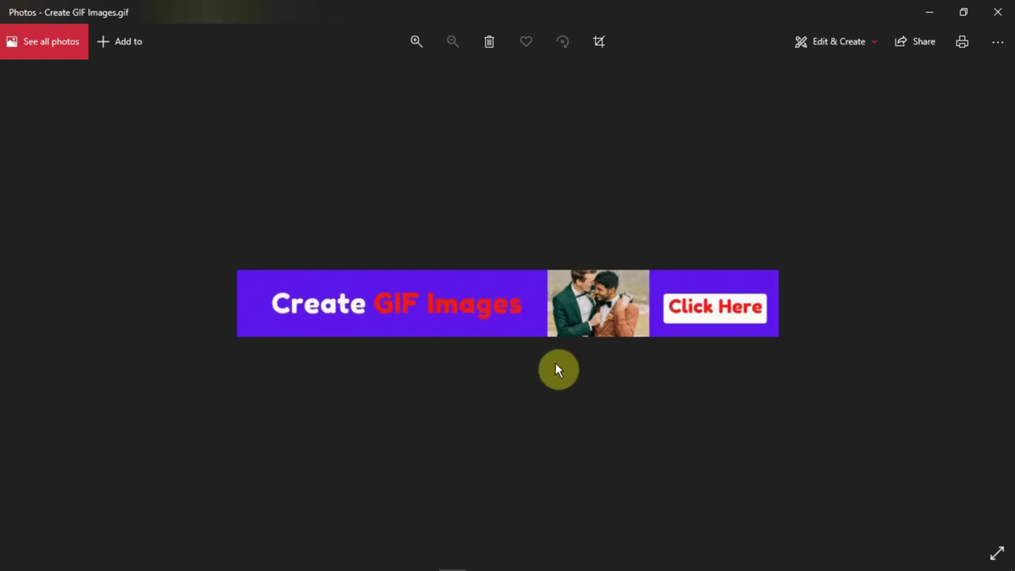
{"action": "left_click", "coordinate": [998, 12]}
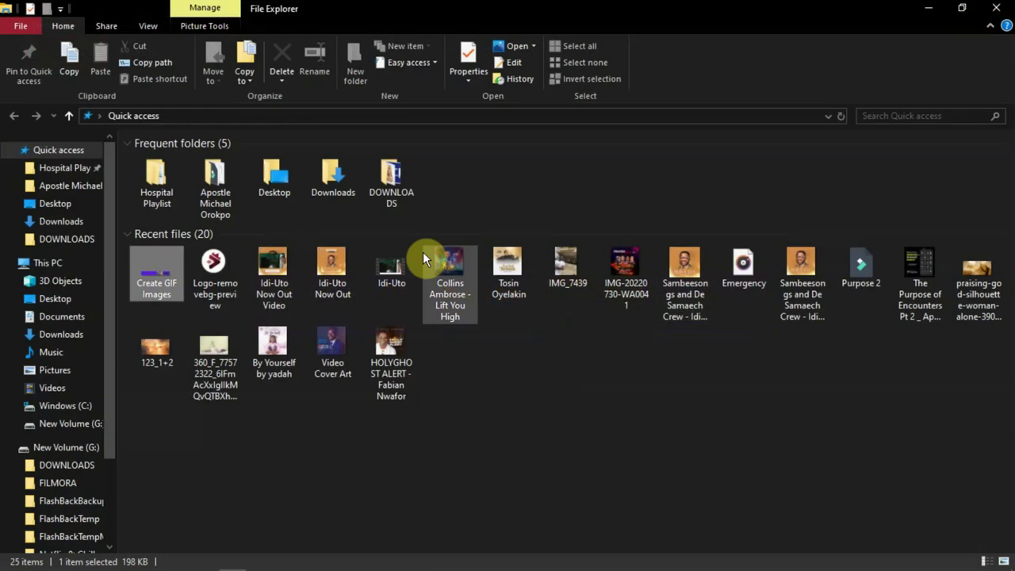
{"action": "left_click", "coordinate": [925, 11]}
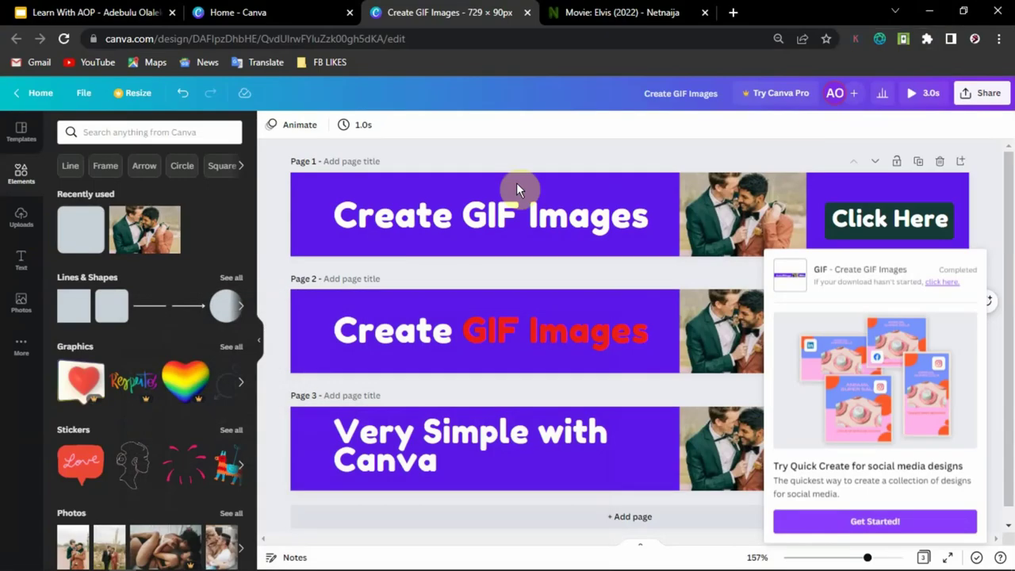
Switch to the Google Slides presentation and advance to the 'Thanks for Watching.' slide.
{"action": "left_click", "coordinate": [110, 16]}
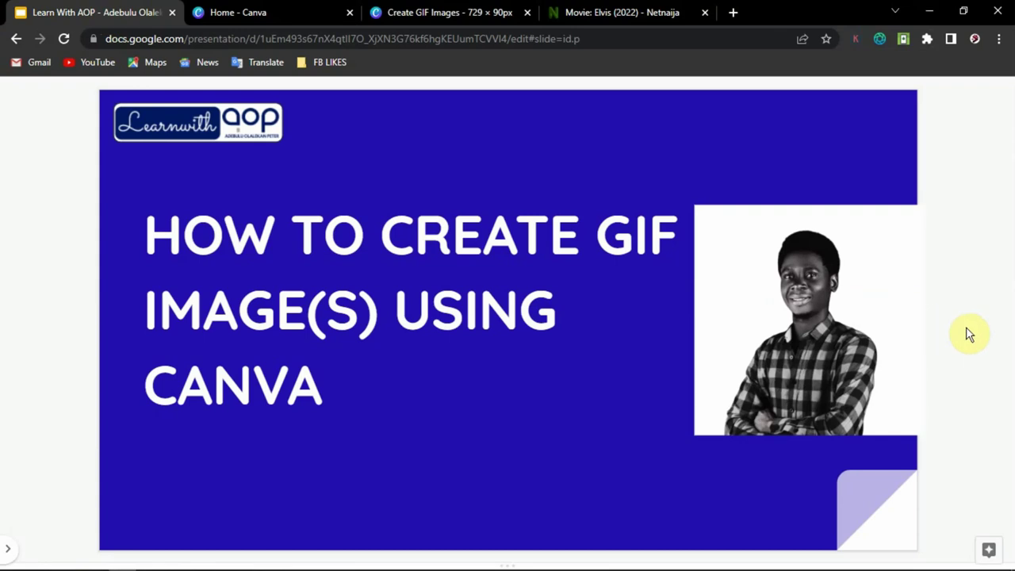
{"action": "key", "text": "Right"}
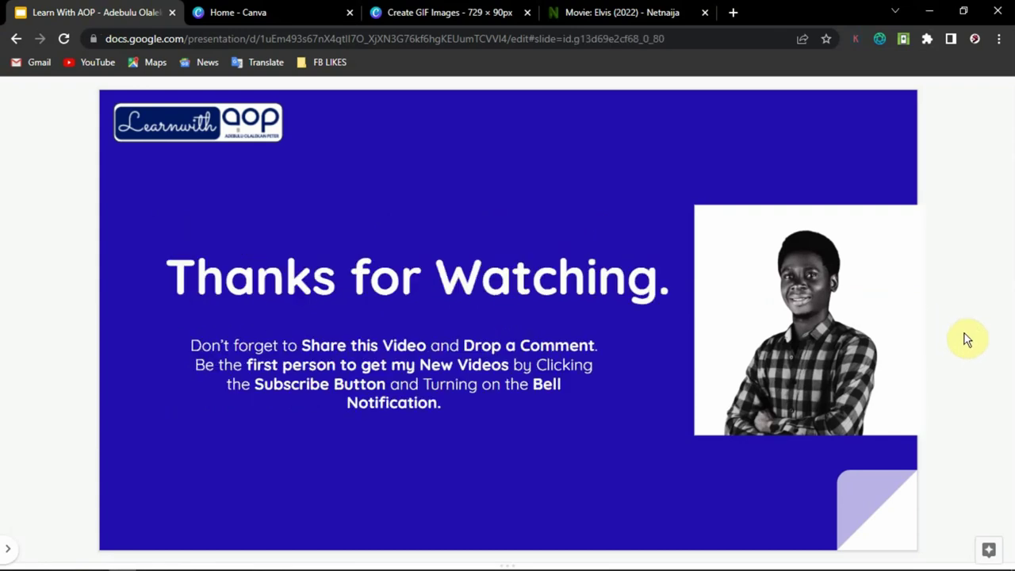